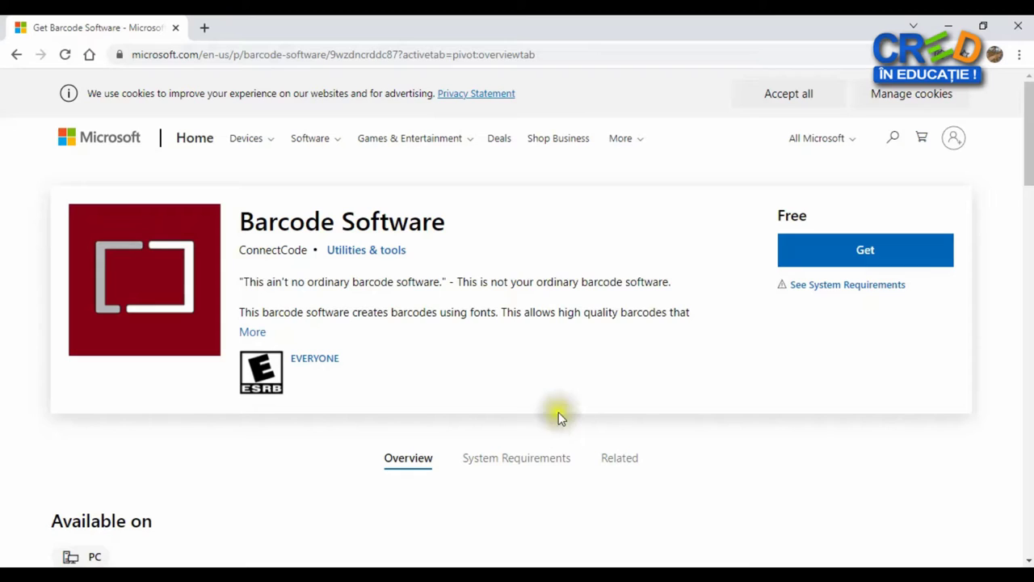
# Get the free Barcode Software on its Microsoft Store web page so Chrome offers to open the Store app
pyautogui.click(444, 240)
pyautogui.moveTo(442, 236); pyautogui.dragTo(260, 223)
pyautogui.moveTo(555, 61); pyautogui.dragTo(130, 54)
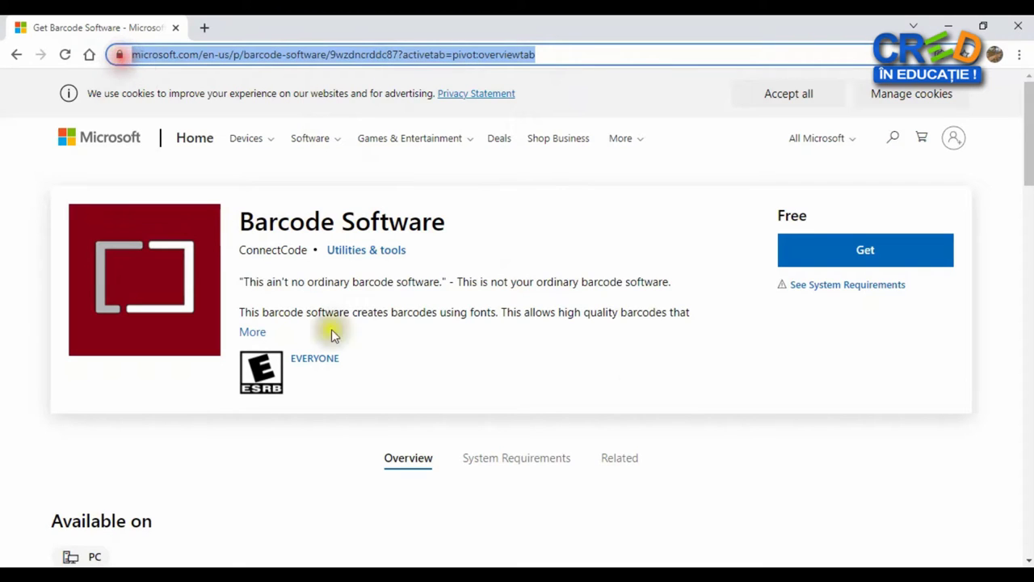
pyautogui.click(706, 386)
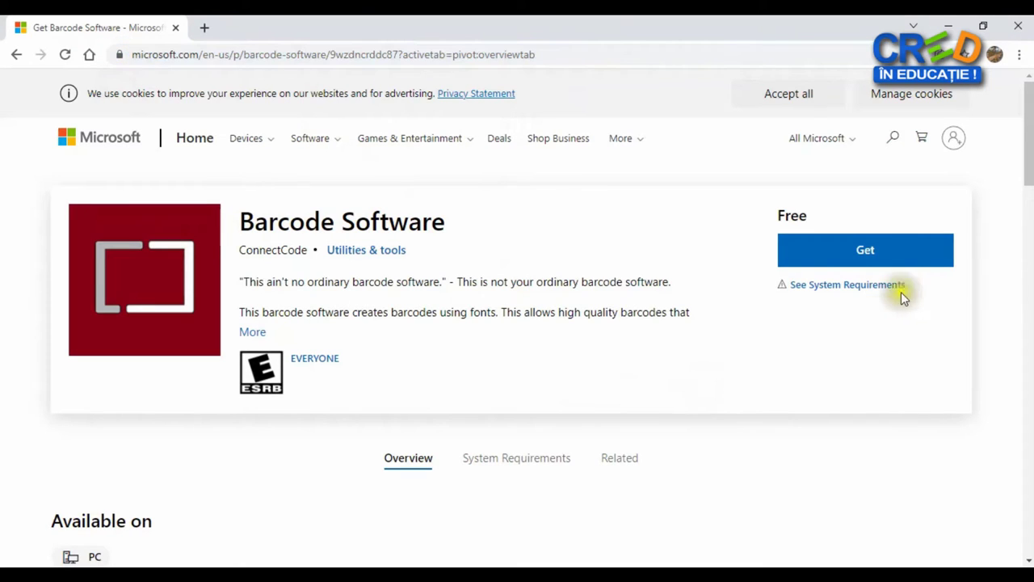
pyautogui.click(868, 251)
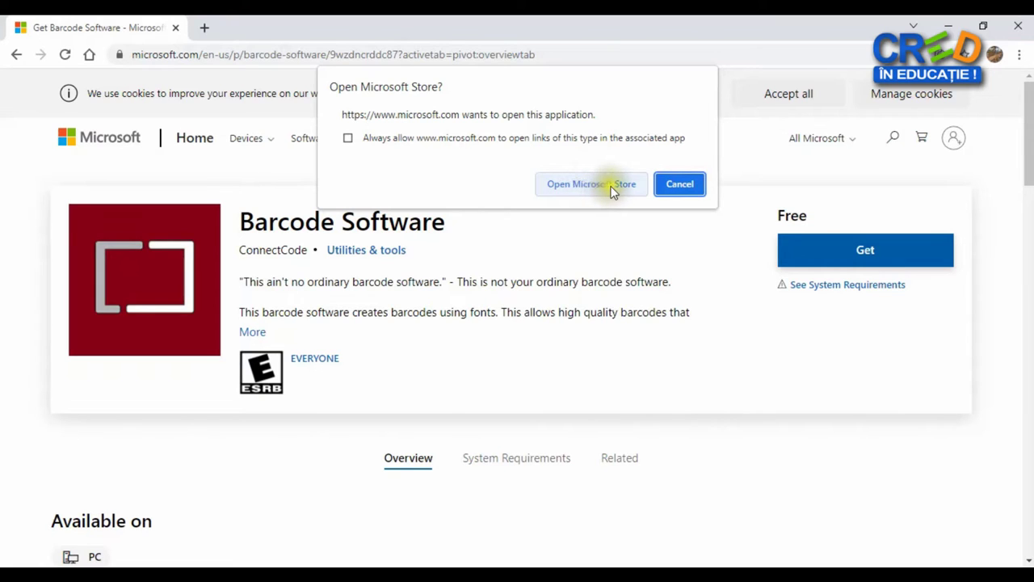
# Open the product in the Microsoft Store app and install ConnectCode's Barcode Software
pyautogui.click(592, 184)
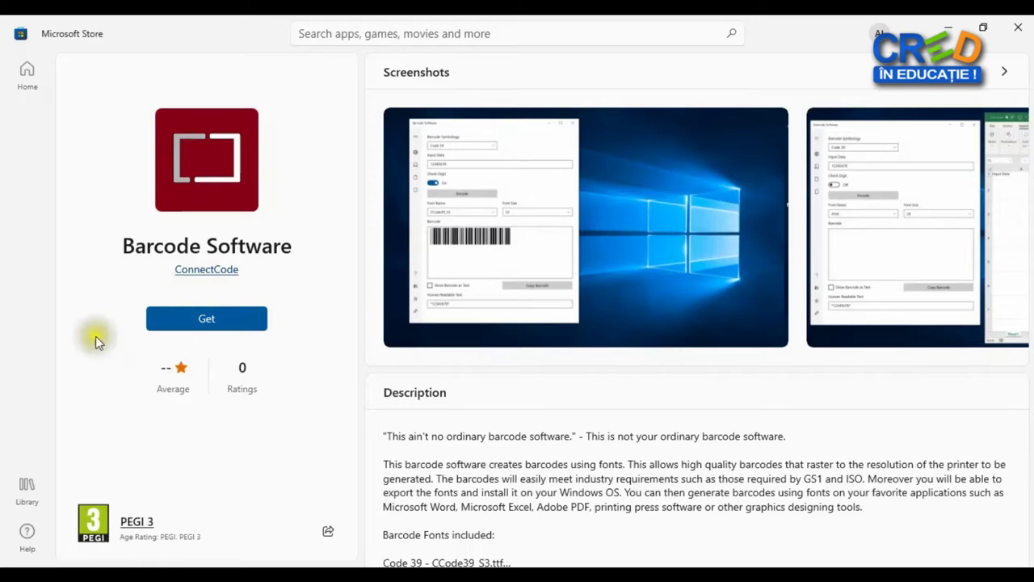
pyautogui.click(207, 320)
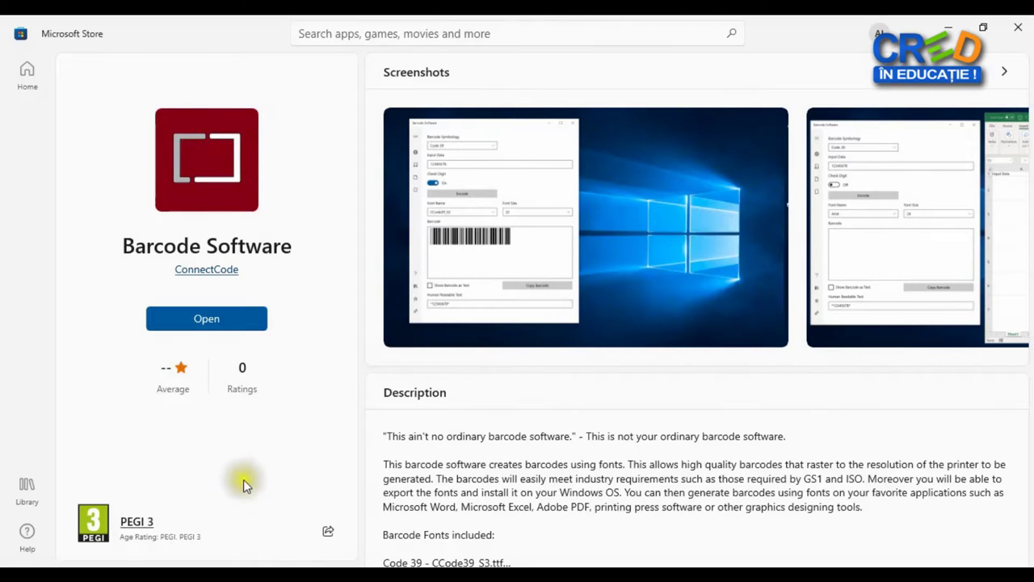
# Launch Barcode Software maximized and show its Setup Barcode Fonts page
pyautogui.click(209, 322)
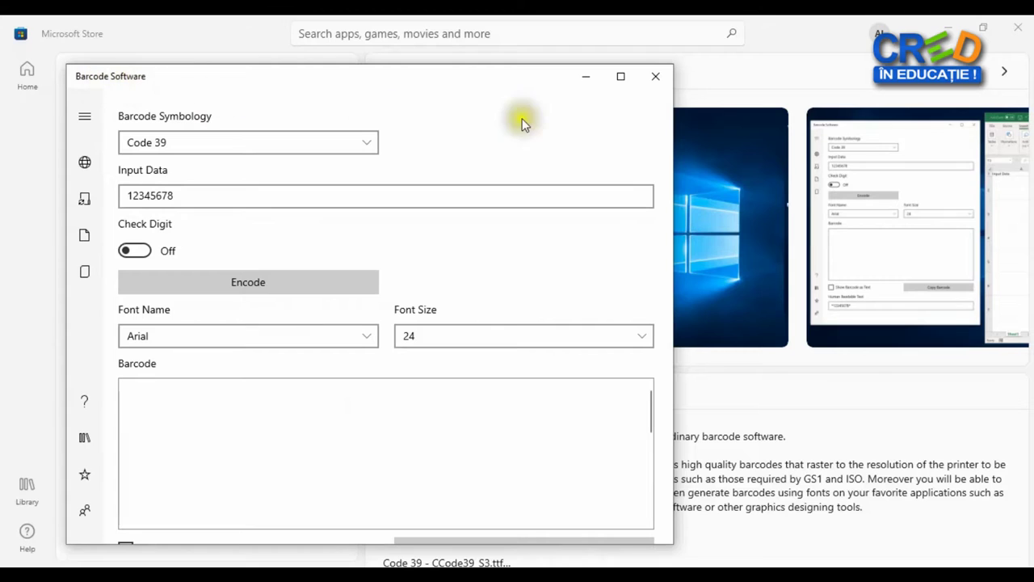
pyautogui.click(621, 77)
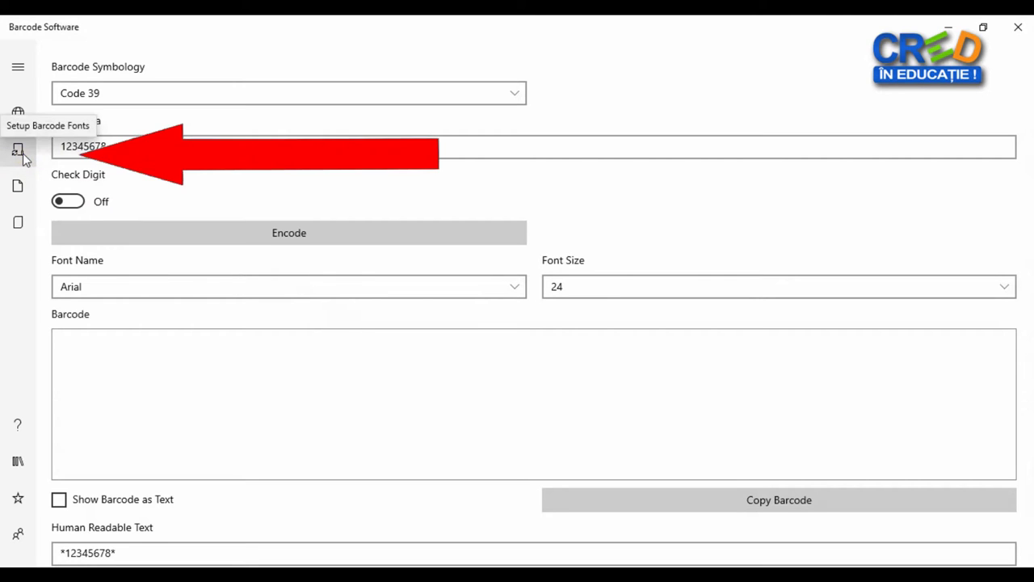
pyautogui.click(18, 150)
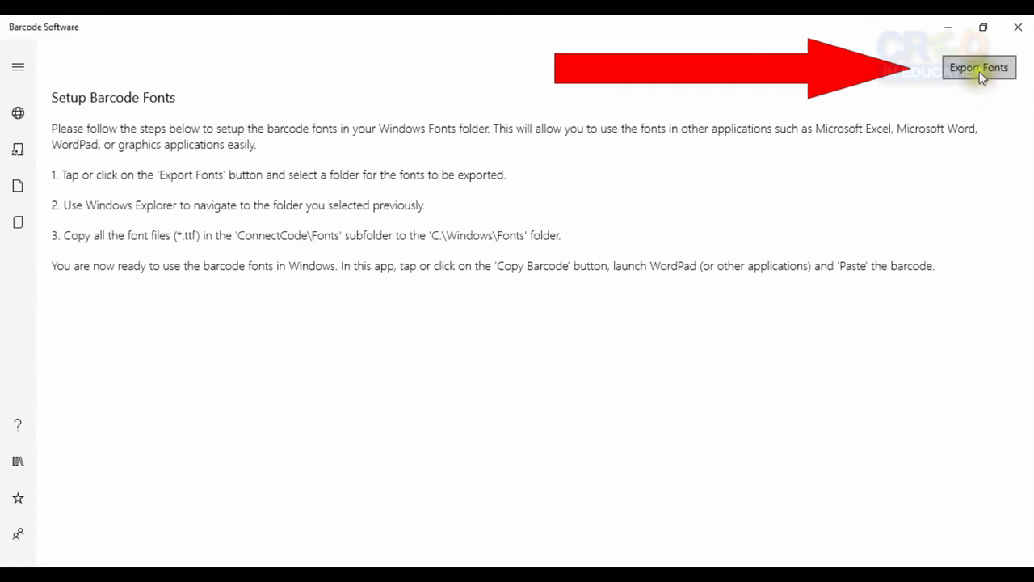
# Export the barcode fonts into the empty 'fonts' folder on the Desktop
pyautogui.click(982, 68)
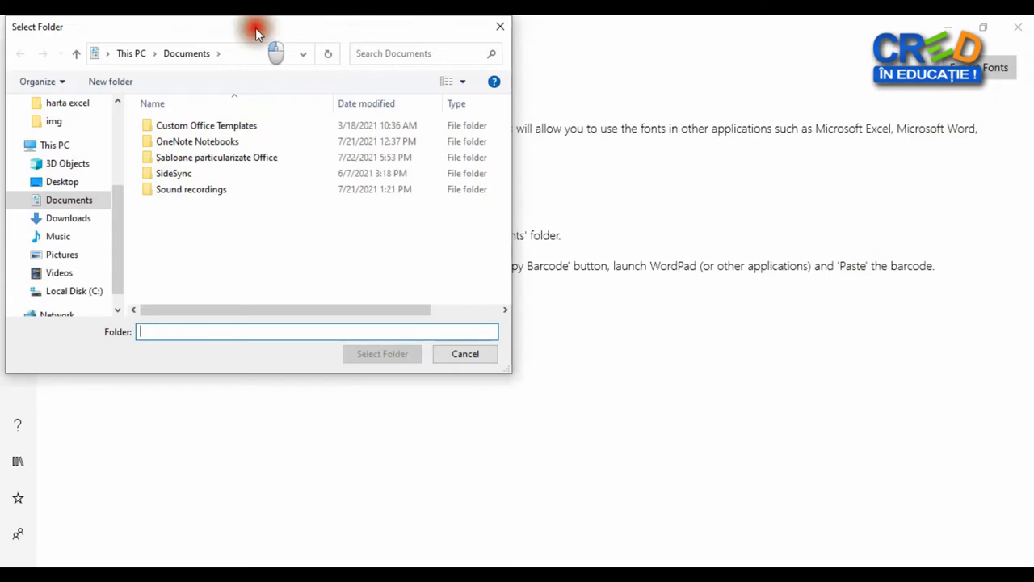
pyautogui.moveTo(255, 28); pyautogui.dragTo(504, 116)
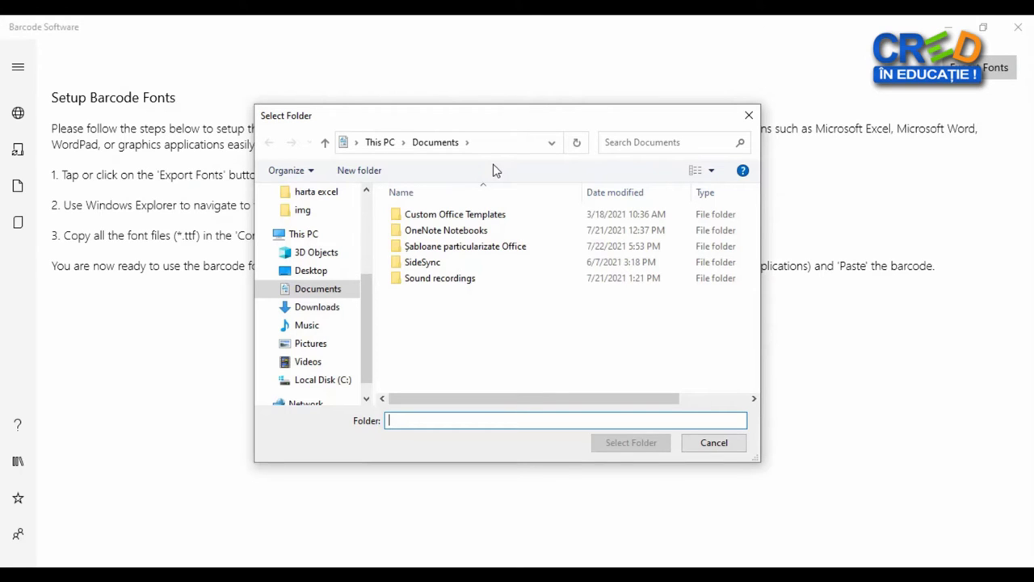
pyautogui.click(312, 271)
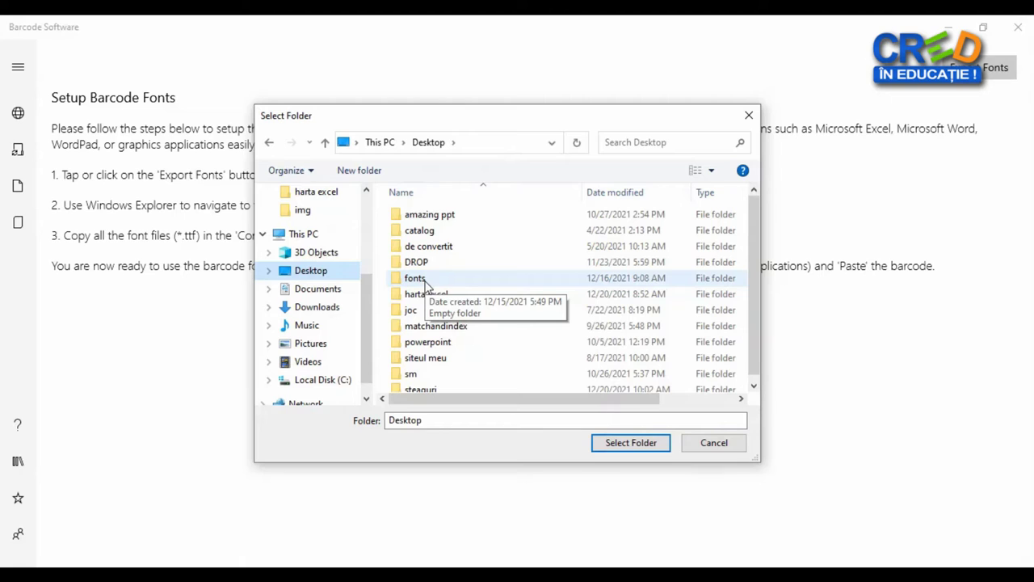
pyautogui.doubleClick(443, 281)
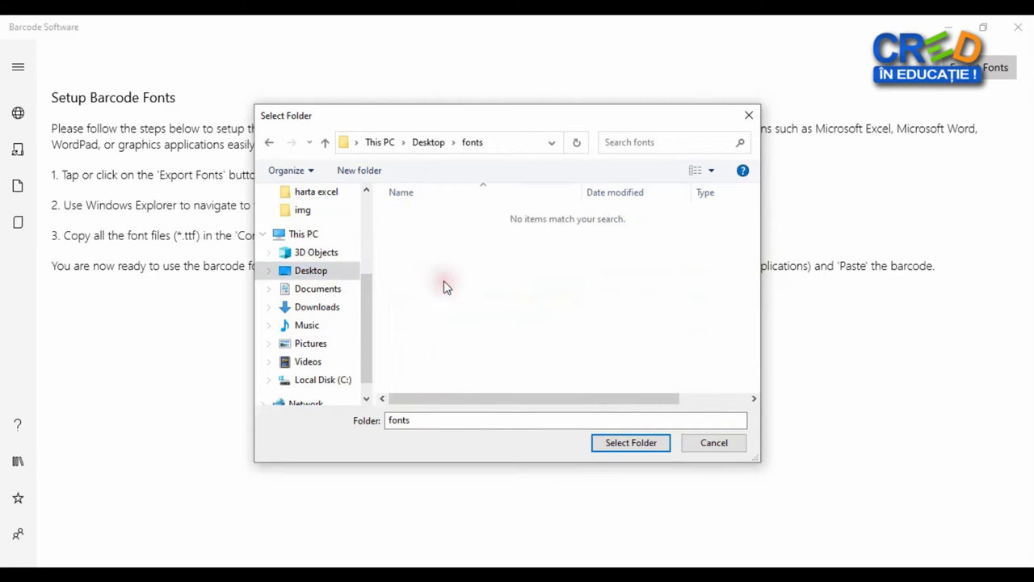
pyautogui.click(621, 442)
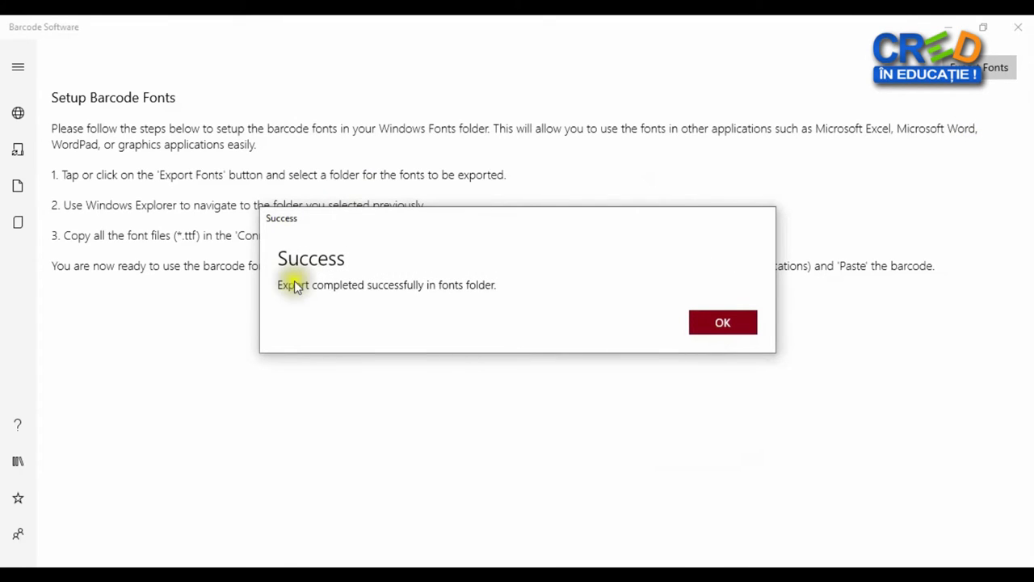
# Dismiss the success message and browse to fonts\ConnectCode\Fonts in File Explorer
pyautogui.click(722, 323)
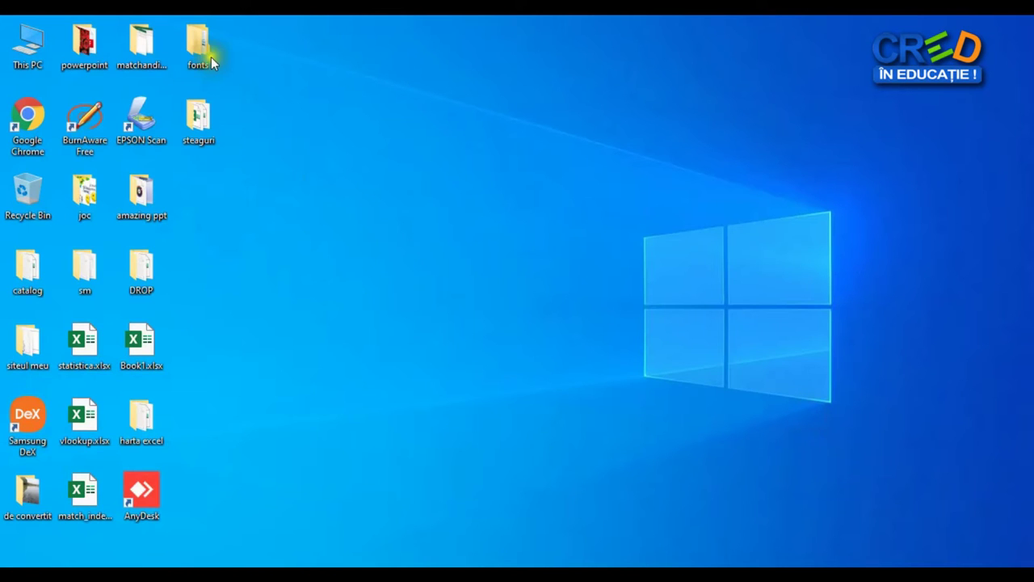
pyautogui.doubleClick(201, 48)
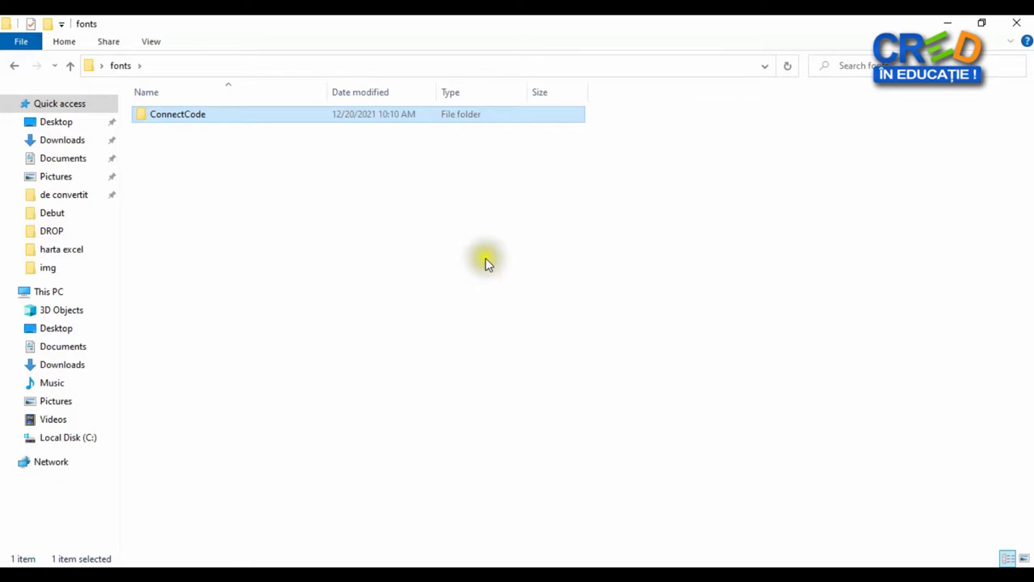
pyautogui.doubleClick(198, 117)
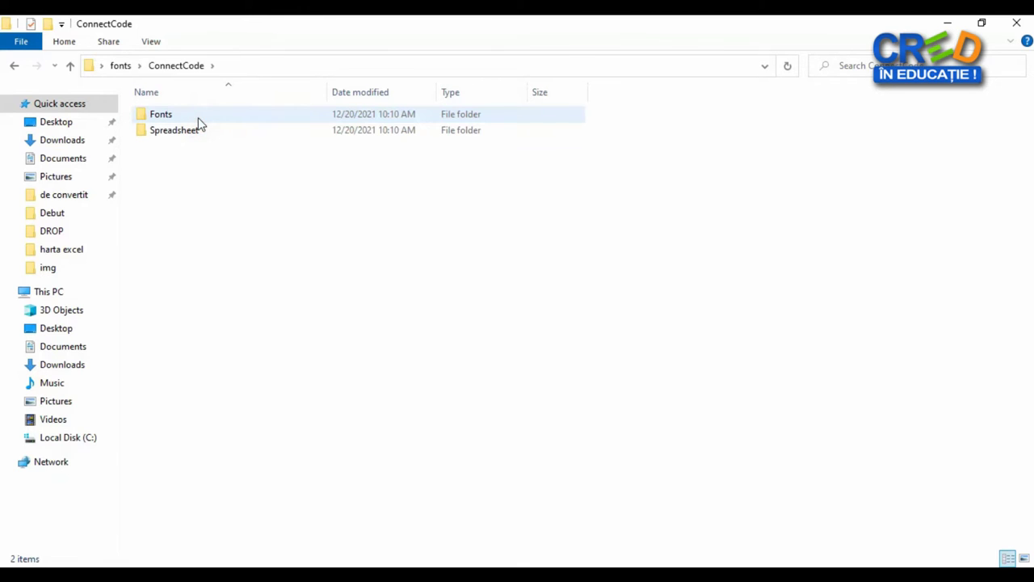
pyautogui.moveTo(161, 114)
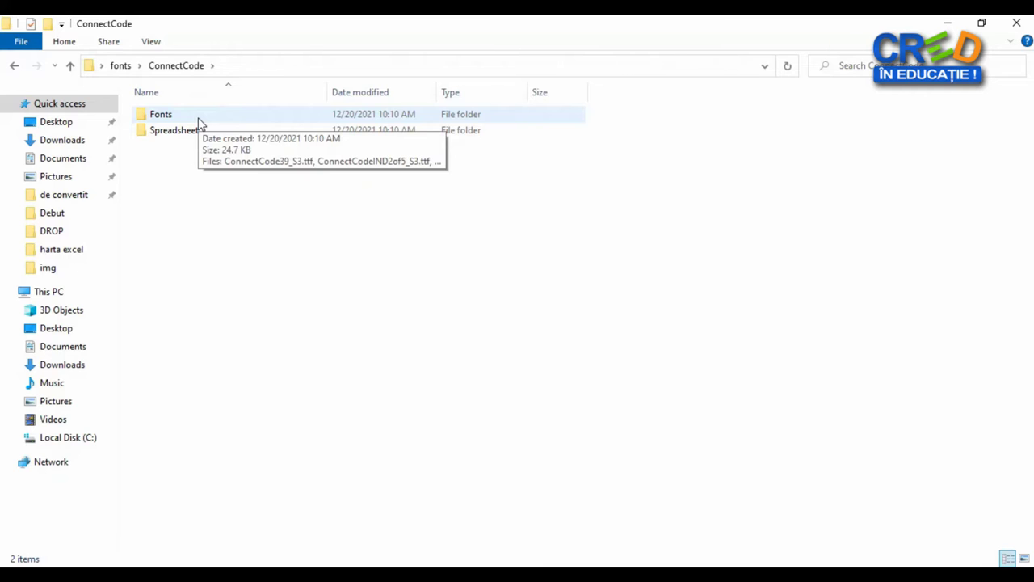
pyautogui.click(174, 115)
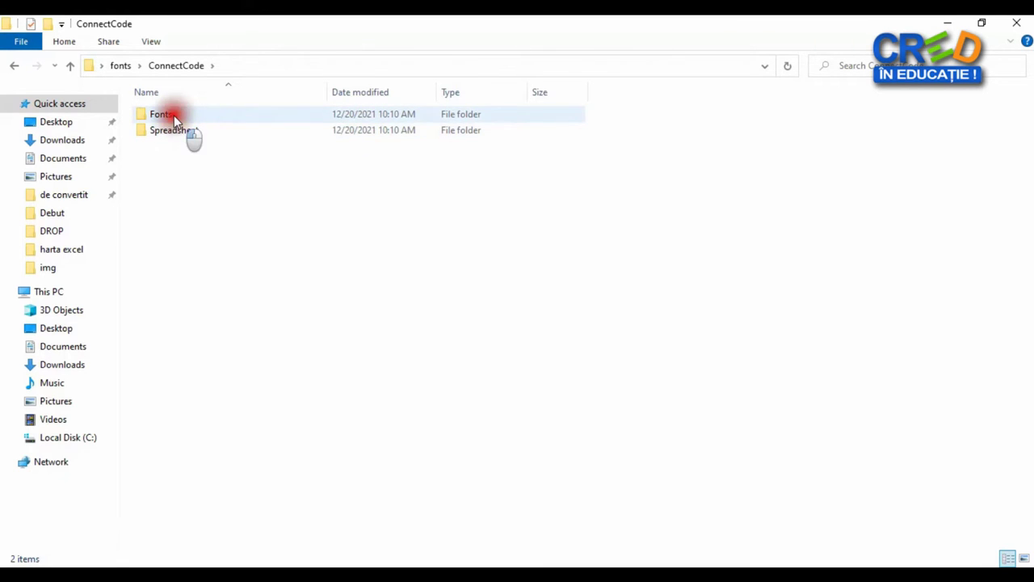
pyautogui.doubleClick(174, 115)
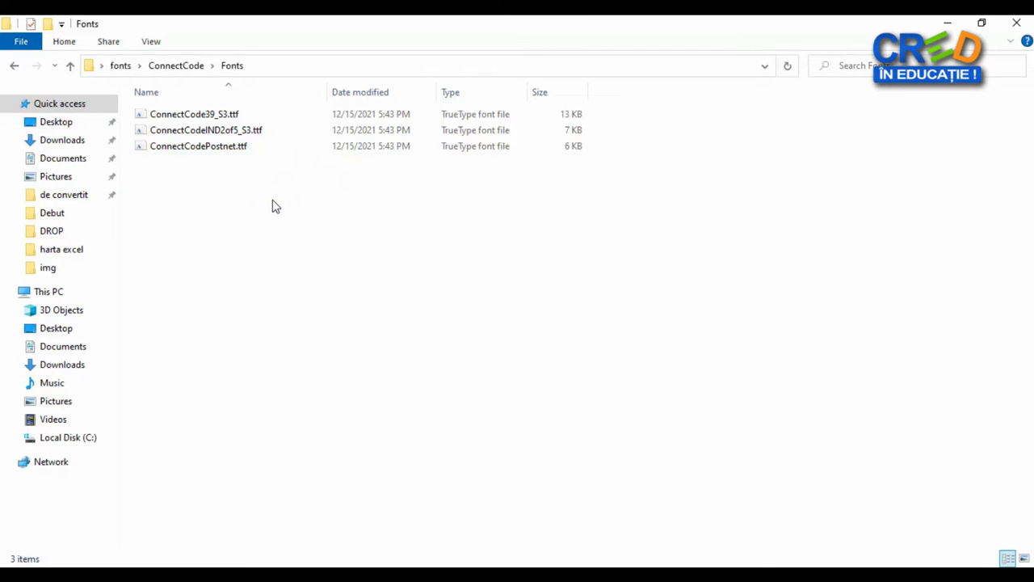
# Install the CCode39_S3 barcode font from ConnectCode39_S3.ttf through Font Viewer
pyautogui.click(270, 209)
pyautogui.click(230, 113)
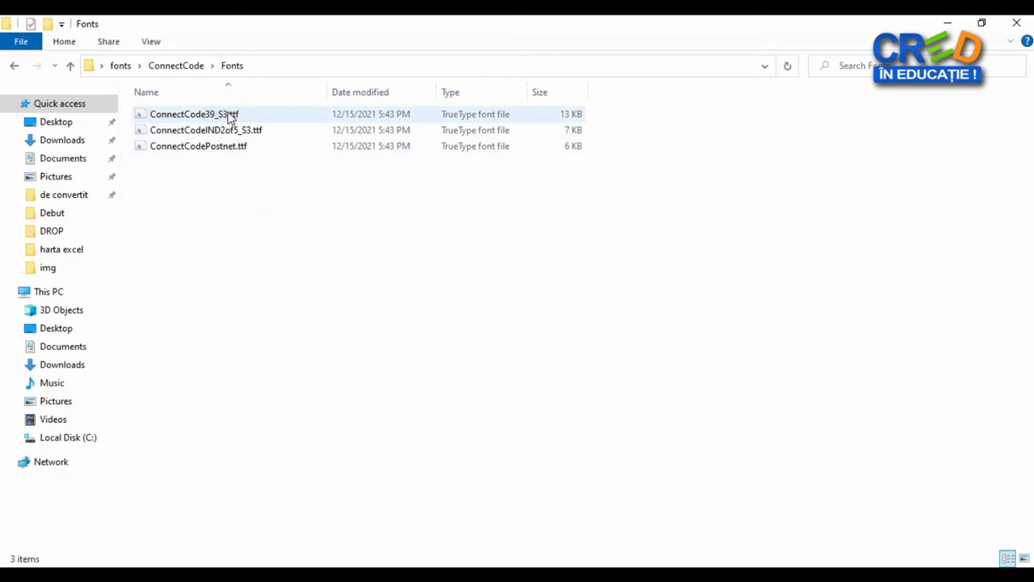
pyautogui.doubleClick(230, 114)
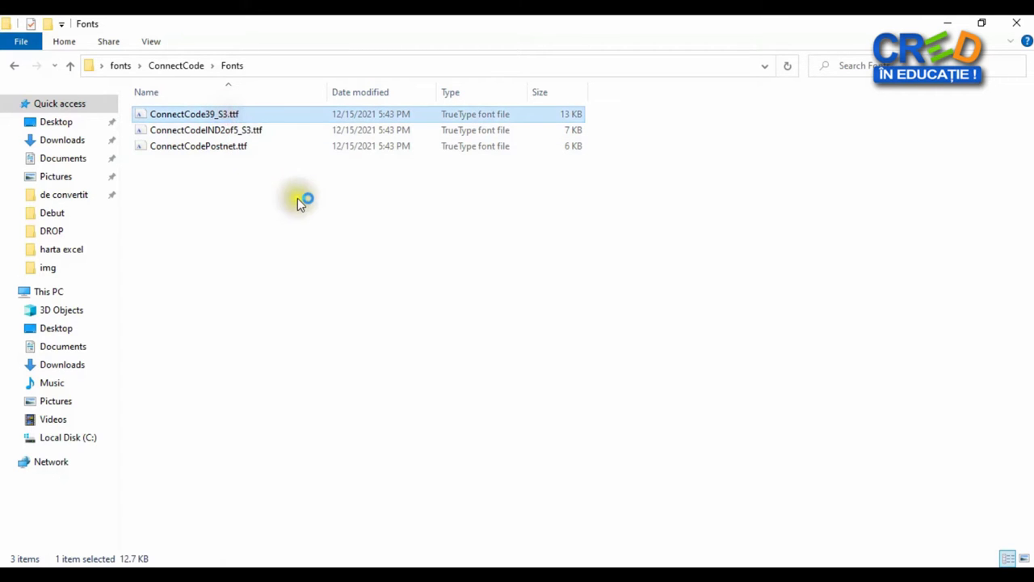
pyautogui.moveTo(284, 129); pyautogui.dragTo(355, 126)
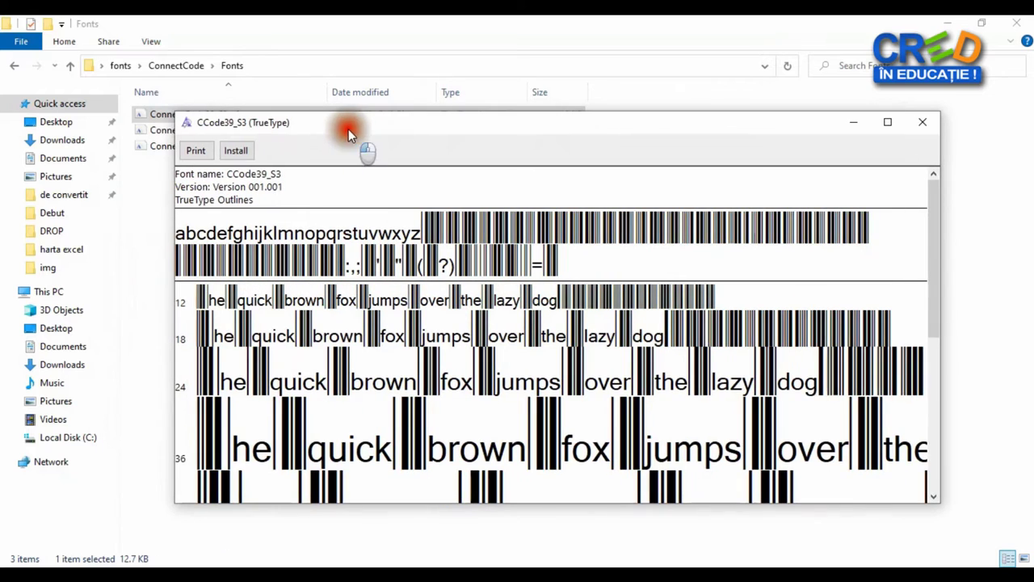
pyautogui.click(236, 150)
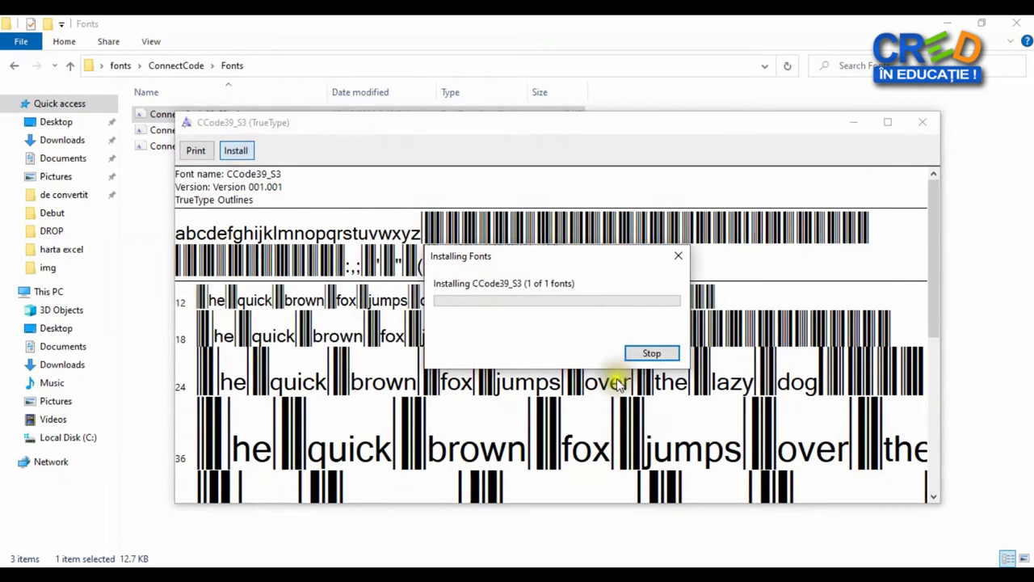
pyautogui.click(929, 122)
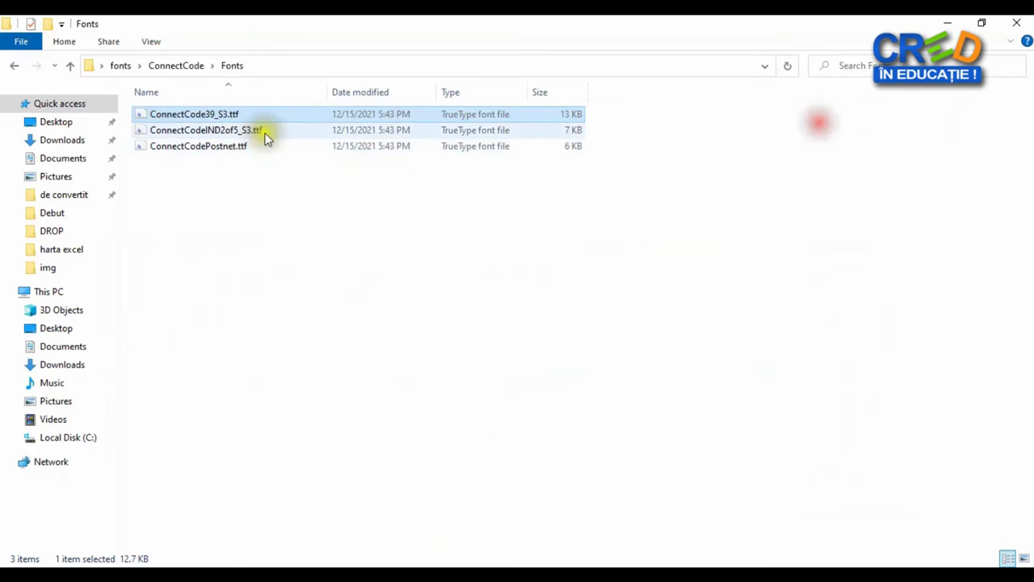
# Install the CCodeIND2of5_S3 and CCodePostnet barcode fonts from their .ttf files
pyautogui.click(262, 132)
pyautogui.doubleClick(262, 132)
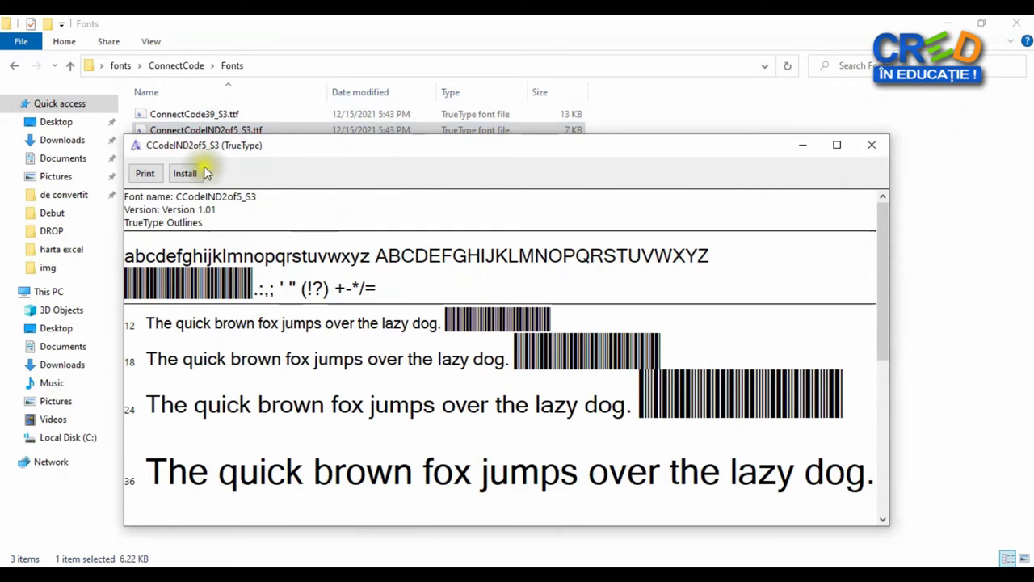
pyautogui.click(192, 173)
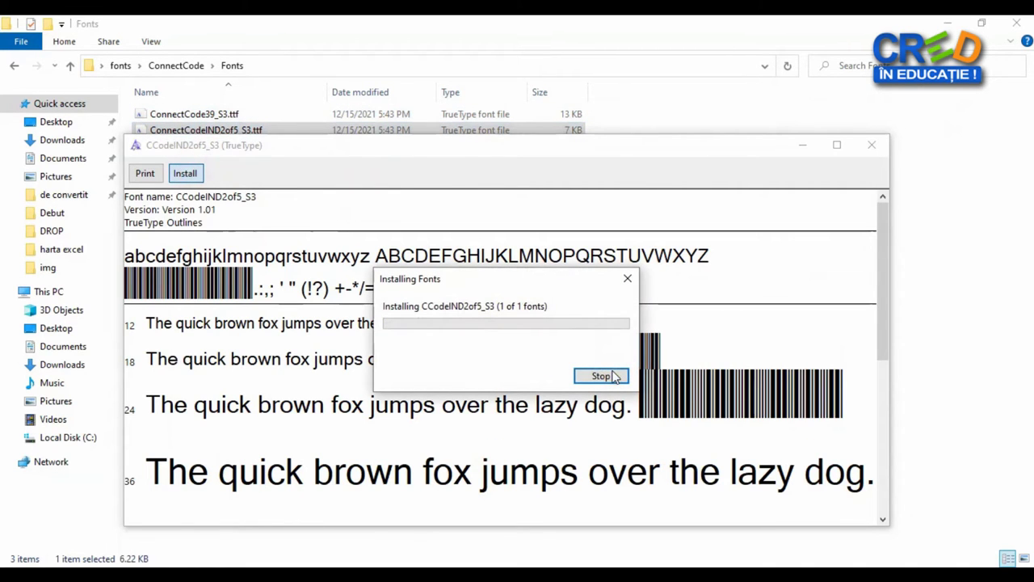
pyautogui.click(871, 144)
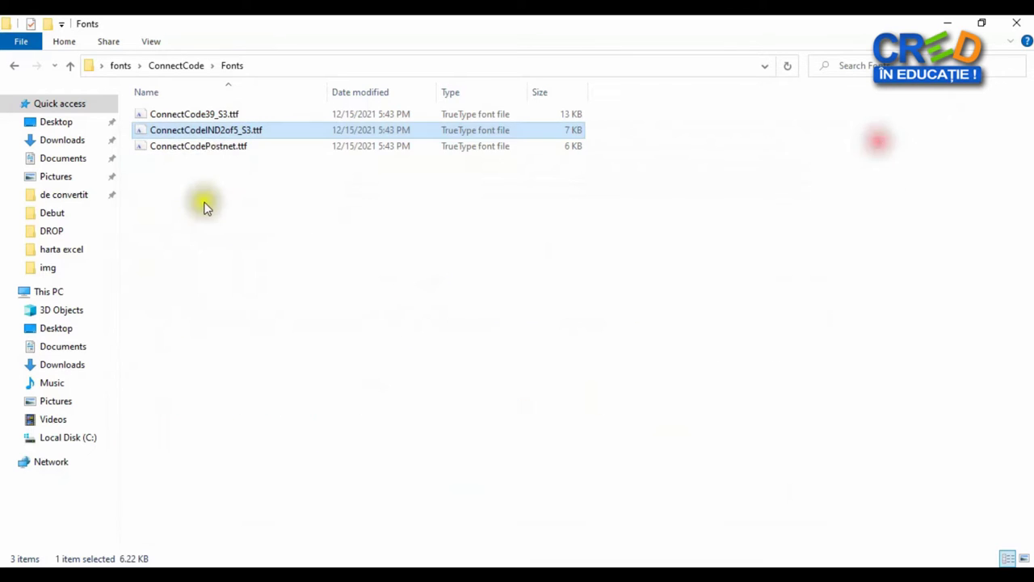
pyautogui.doubleClick(208, 147)
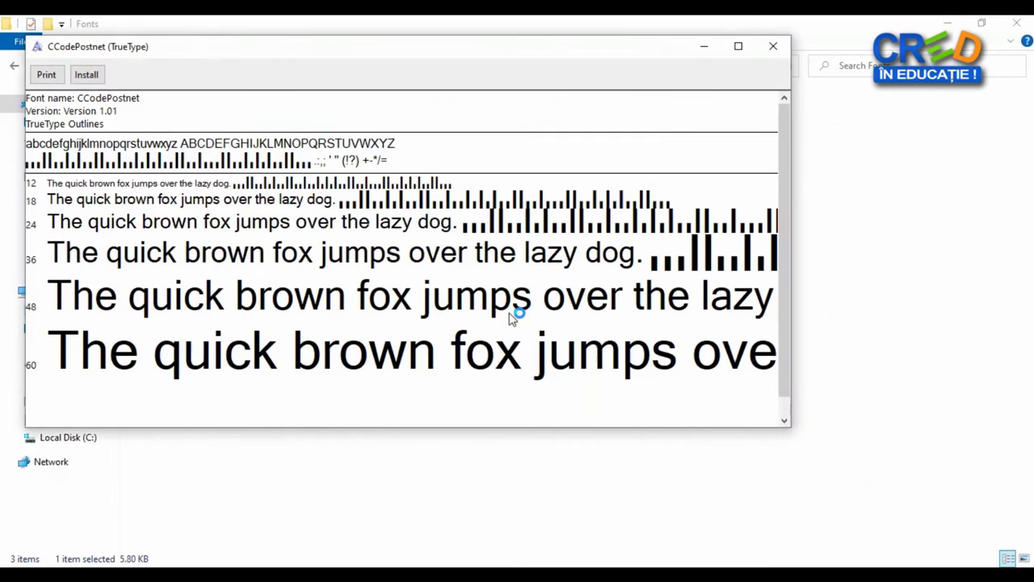
pyautogui.click(86, 74)
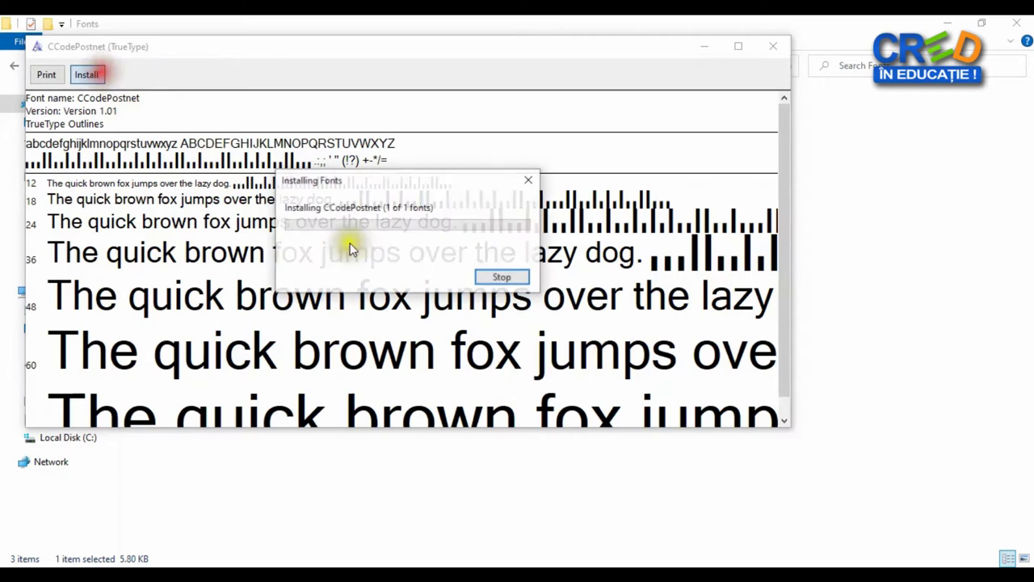
# Close the font preview and enter the formula =A2 in cell B2
pyautogui.click(771, 46)
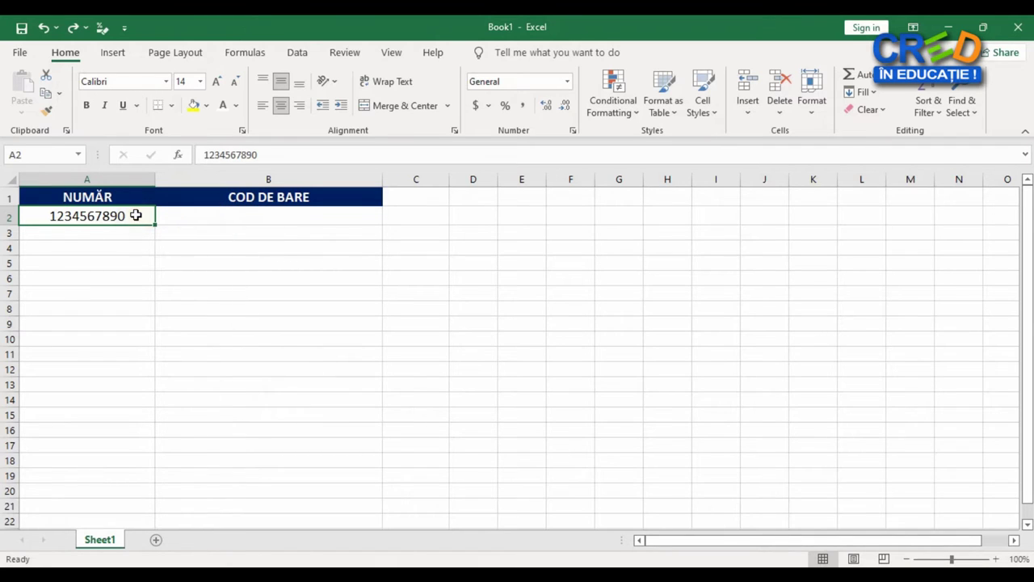
pyautogui.click(277, 217)
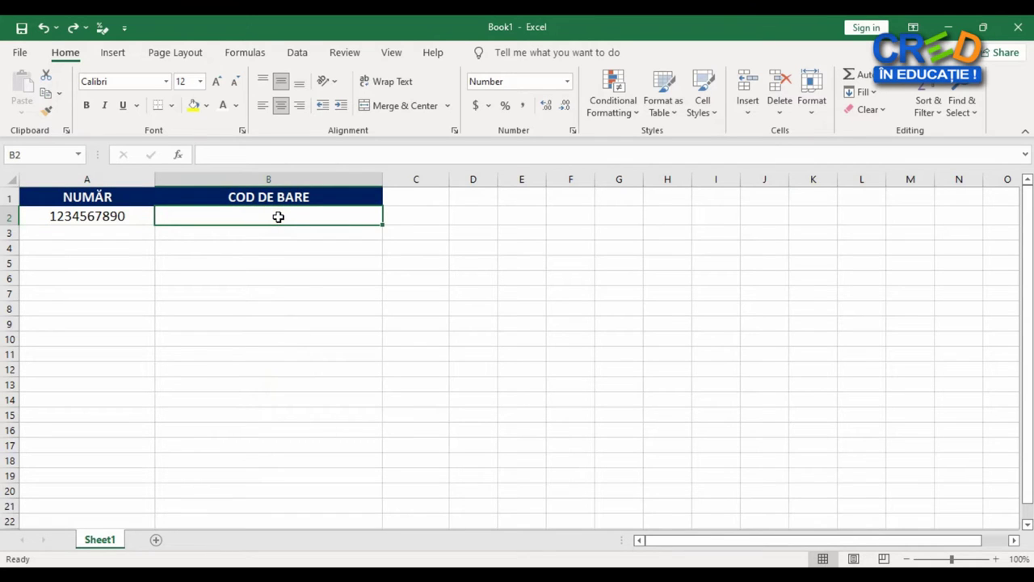
pyautogui.write('=a2')
pyautogui.press('Return')
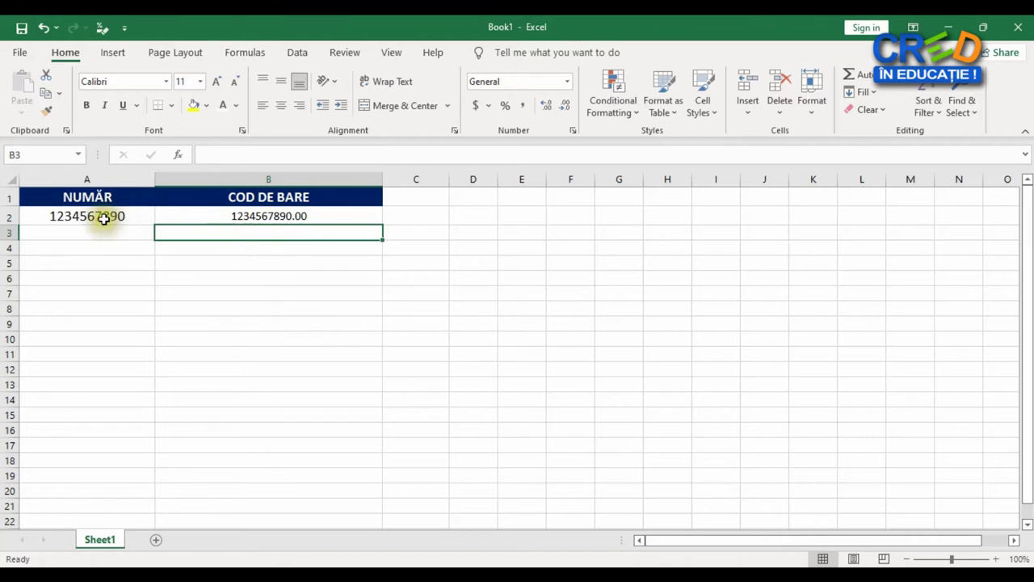
# Format cells A2:B2 with the Text number category
pyautogui.moveTo(89, 214); pyautogui.dragTo(223, 216)
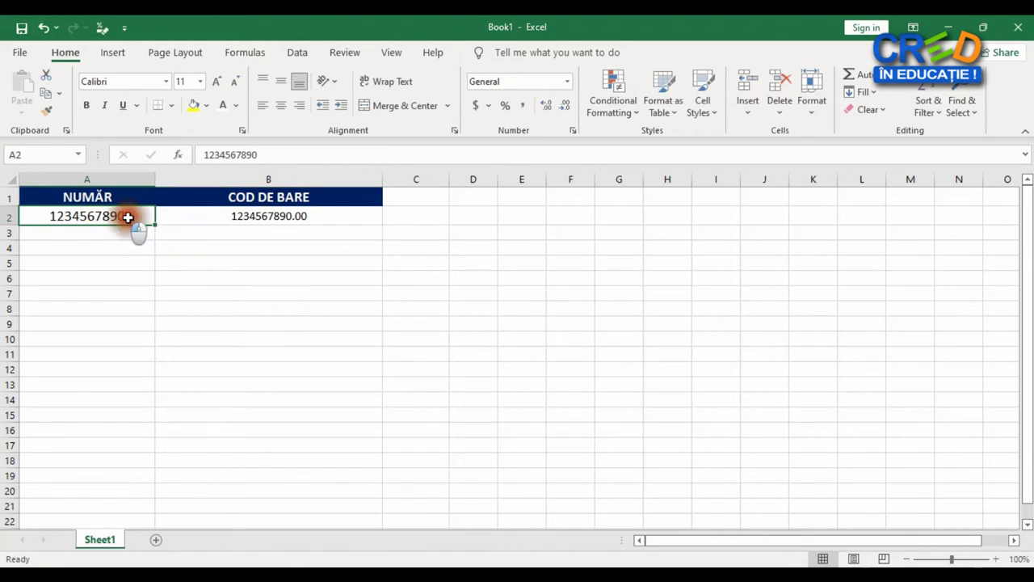
pyautogui.rightClick(190, 216)
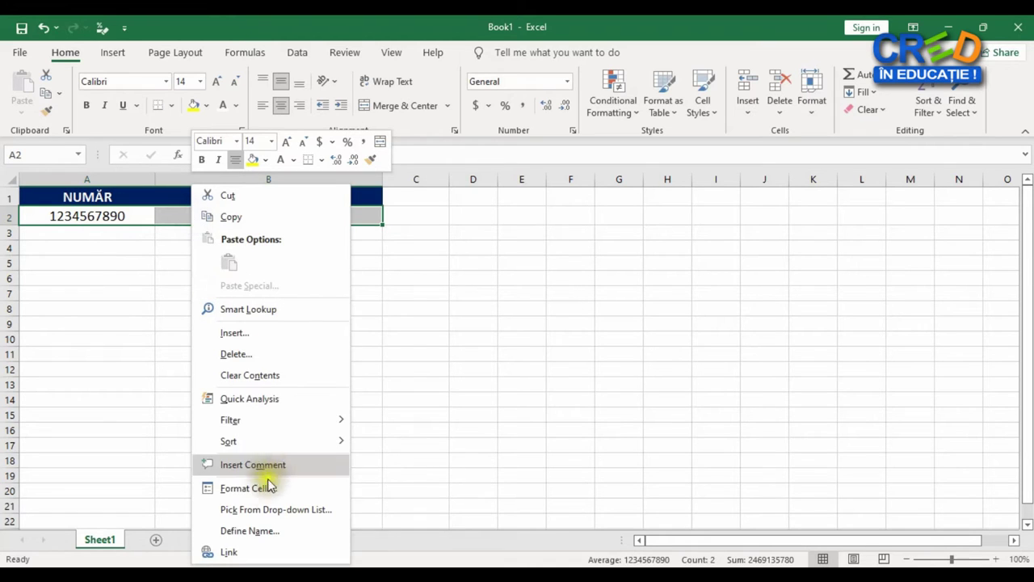
pyautogui.click(265, 489)
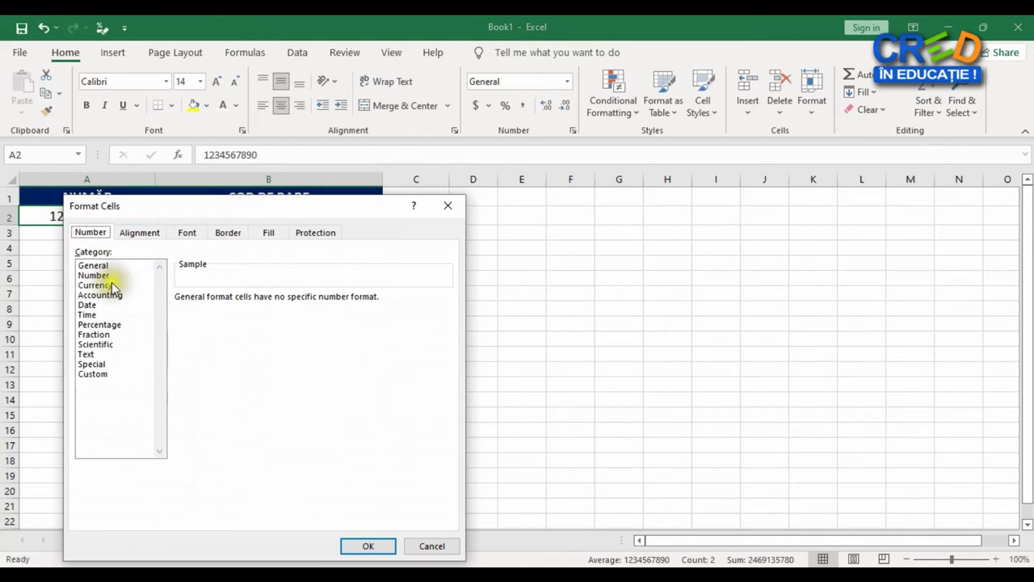
pyautogui.click(87, 355)
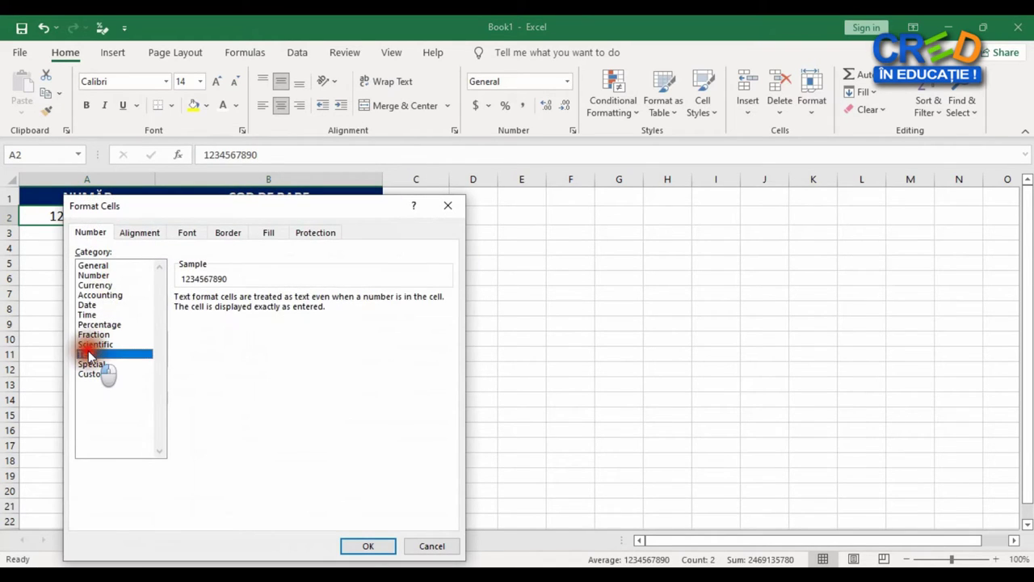
pyautogui.click(367, 546)
pyautogui.click(262, 302)
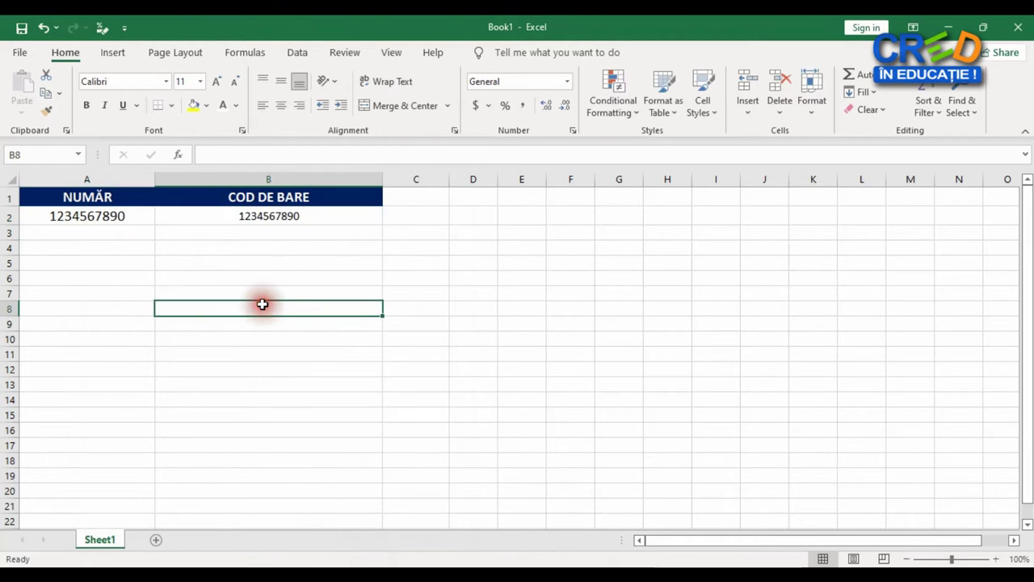
# Style B2 with the CCode39_S3 font at size 20 in bold
pyautogui.click(281, 218)
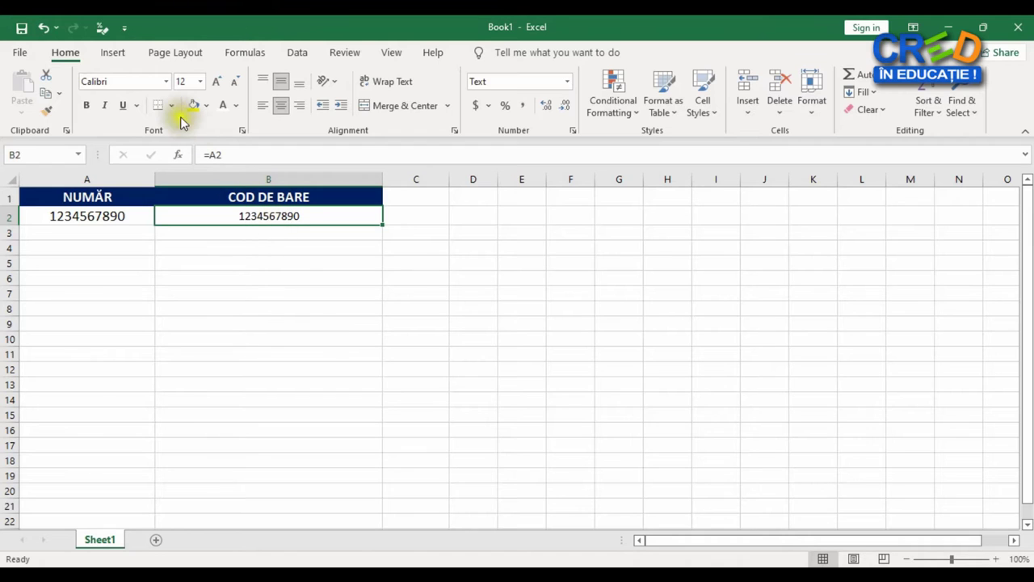
pyautogui.click(165, 81)
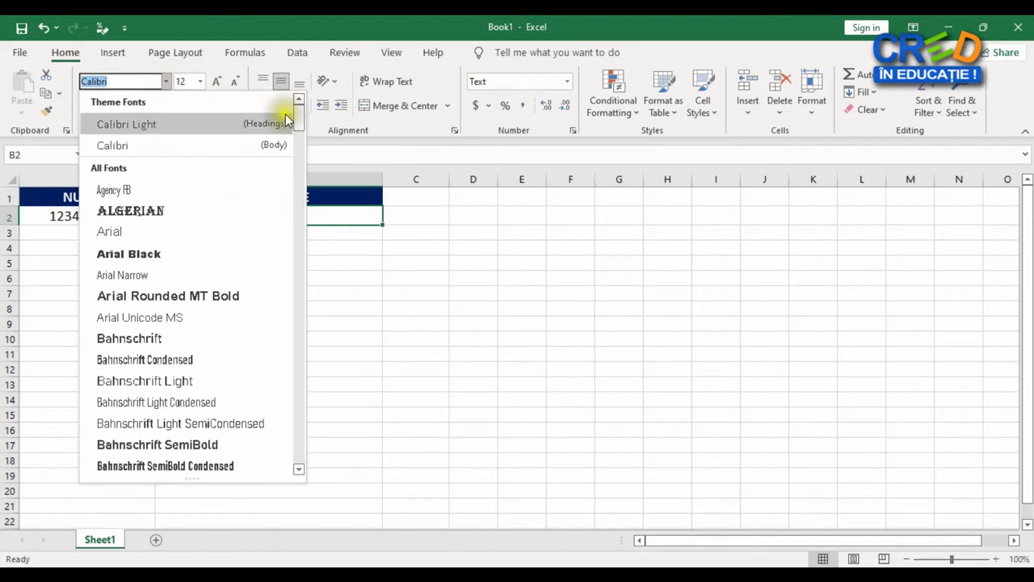
pyautogui.moveTo(301, 117); pyautogui.dragTo(301, 185)
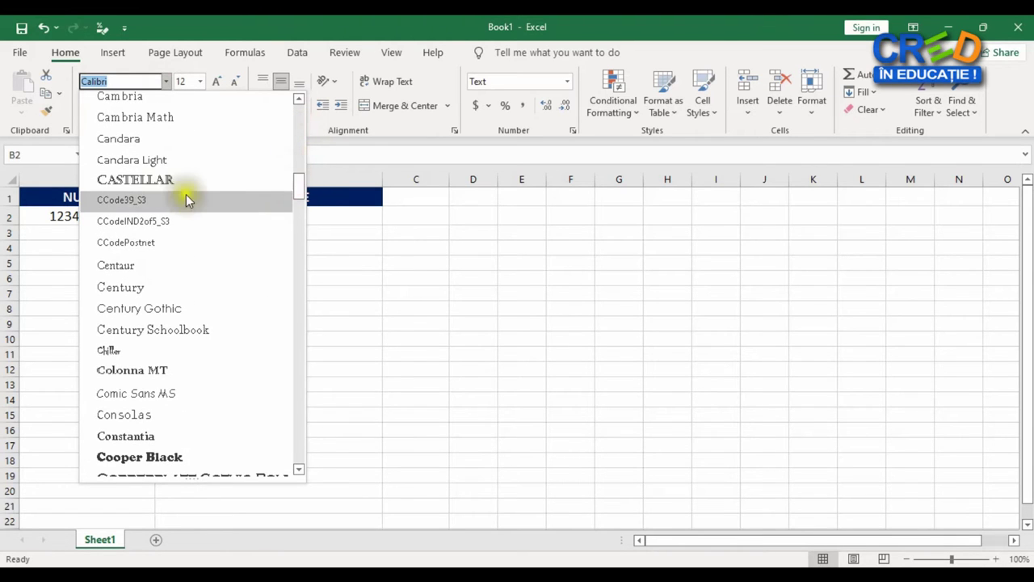
pyautogui.click(142, 204)
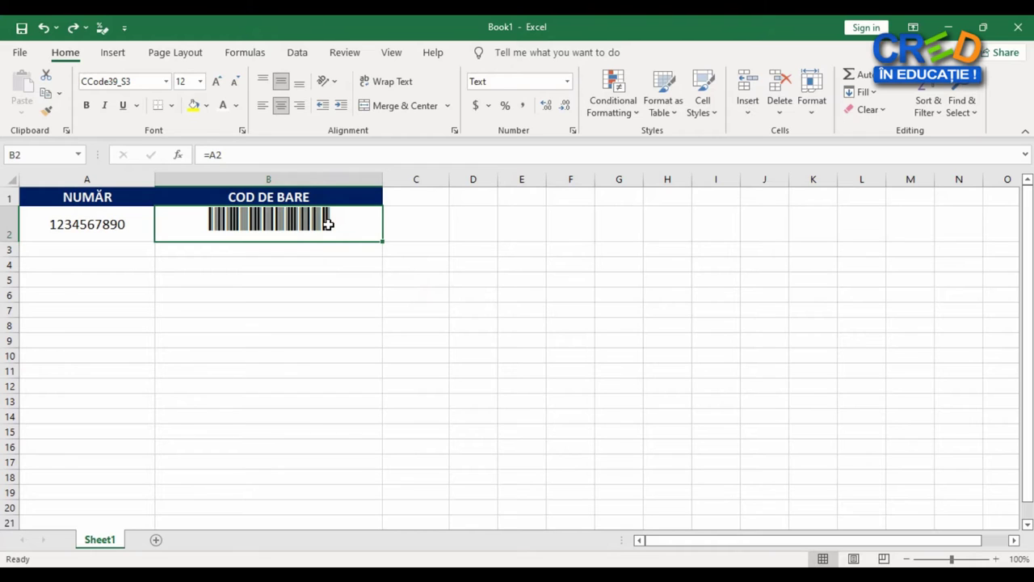
pyautogui.click(217, 82)
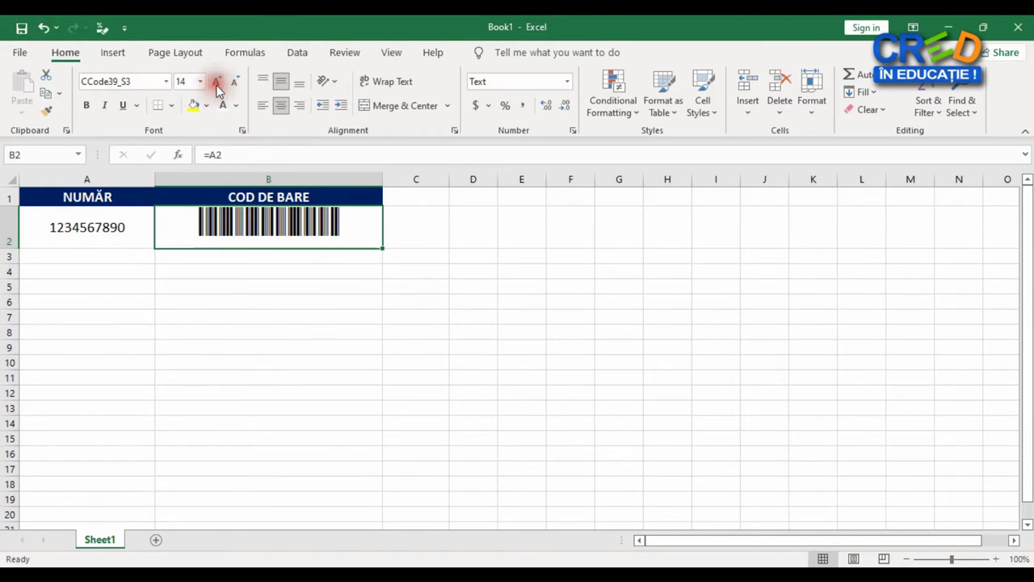
pyautogui.click(217, 82)
pyautogui.click(216, 81)
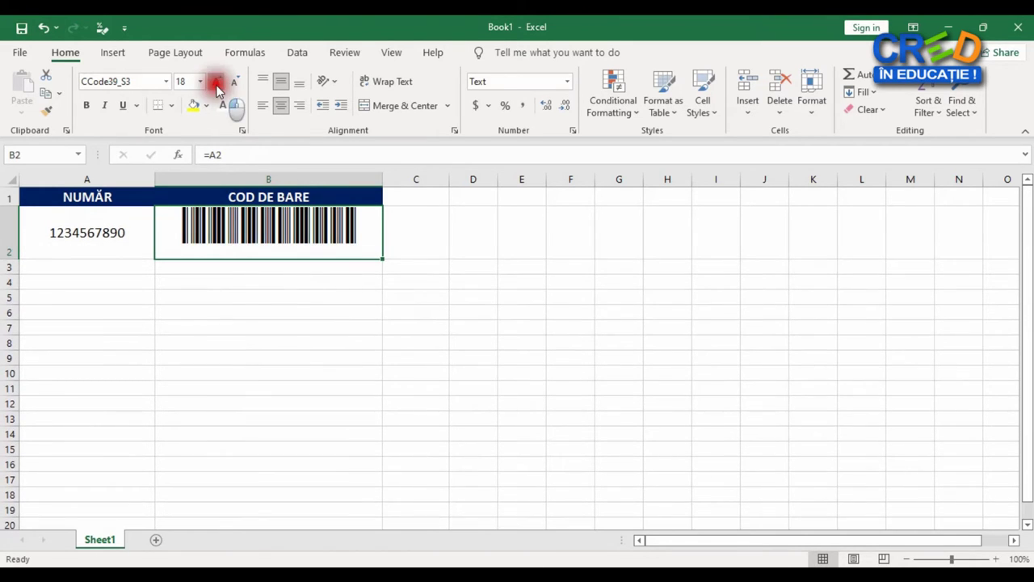
pyautogui.click(216, 82)
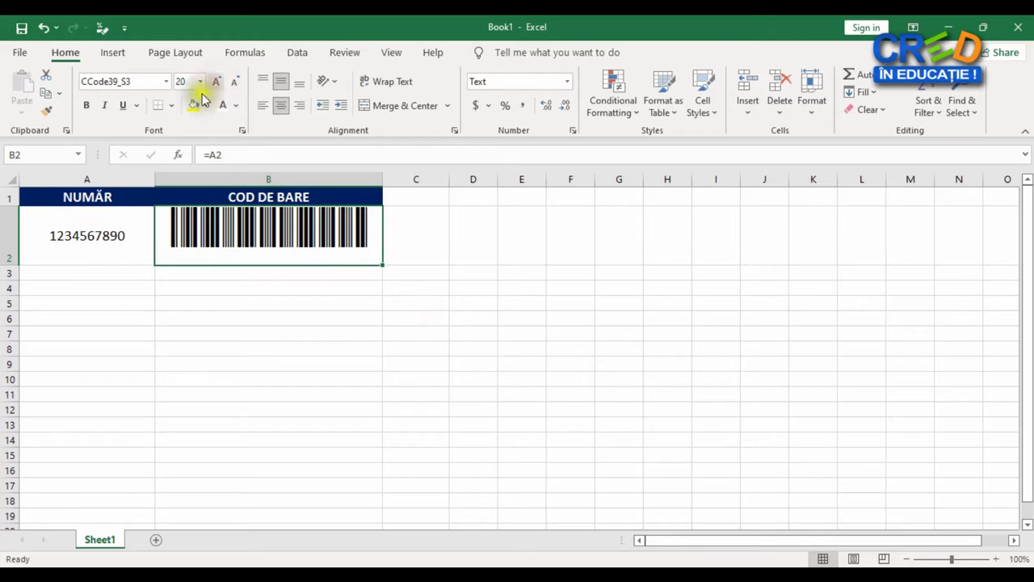
pyautogui.click(86, 108)
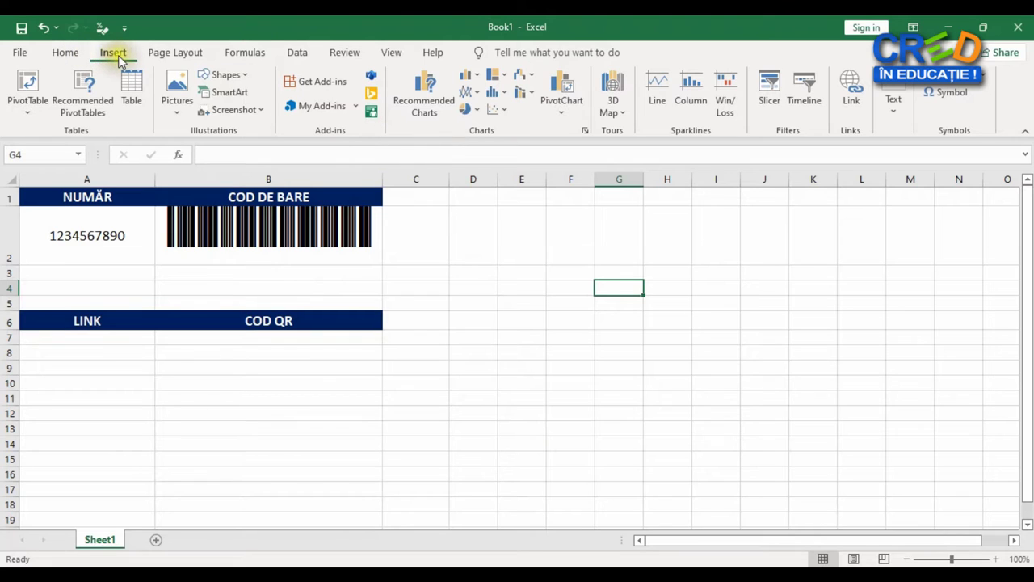
# Search the add-in store for 'QR CODE' and add QR4Office, accepting its license terms
pyautogui.click(352, 109)
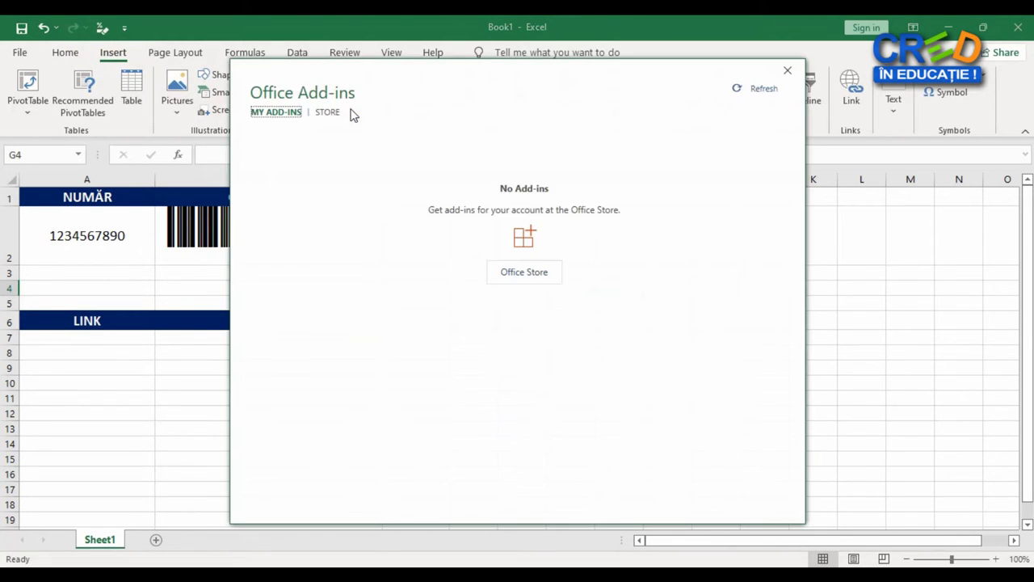
pyautogui.click(327, 113)
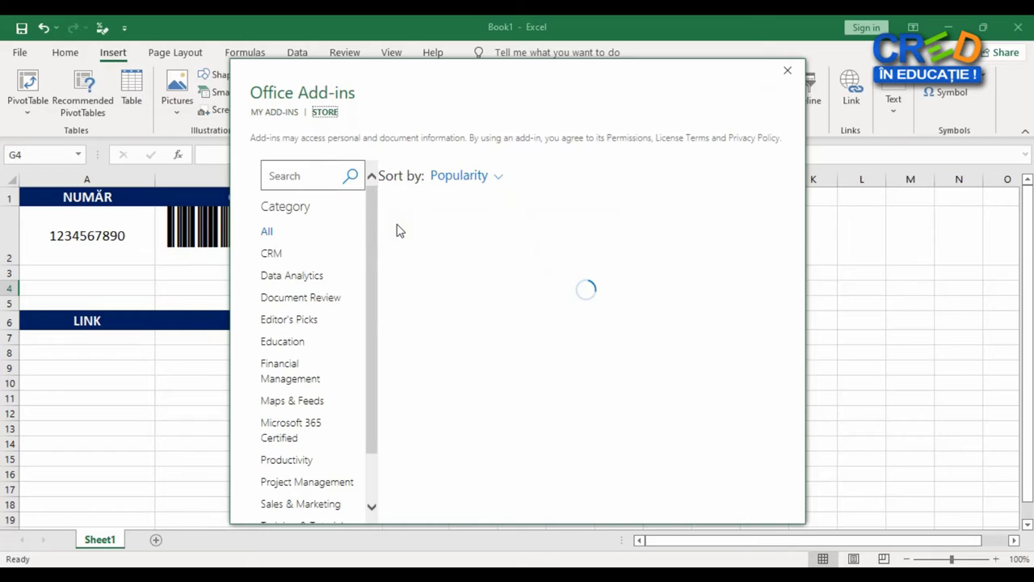
pyautogui.click(309, 176)
pyautogui.write('QR CODE')
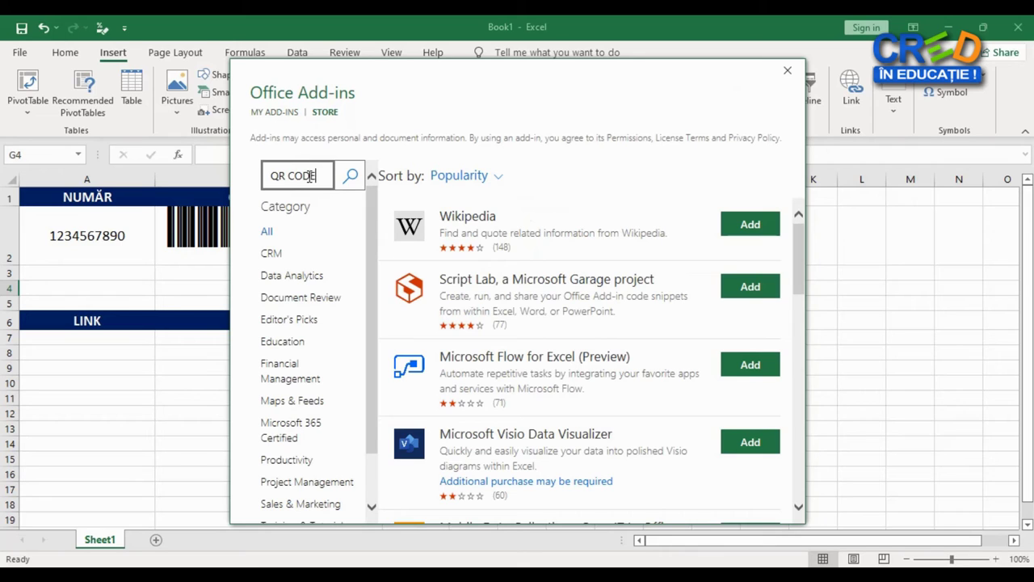
pyautogui.press('Return')
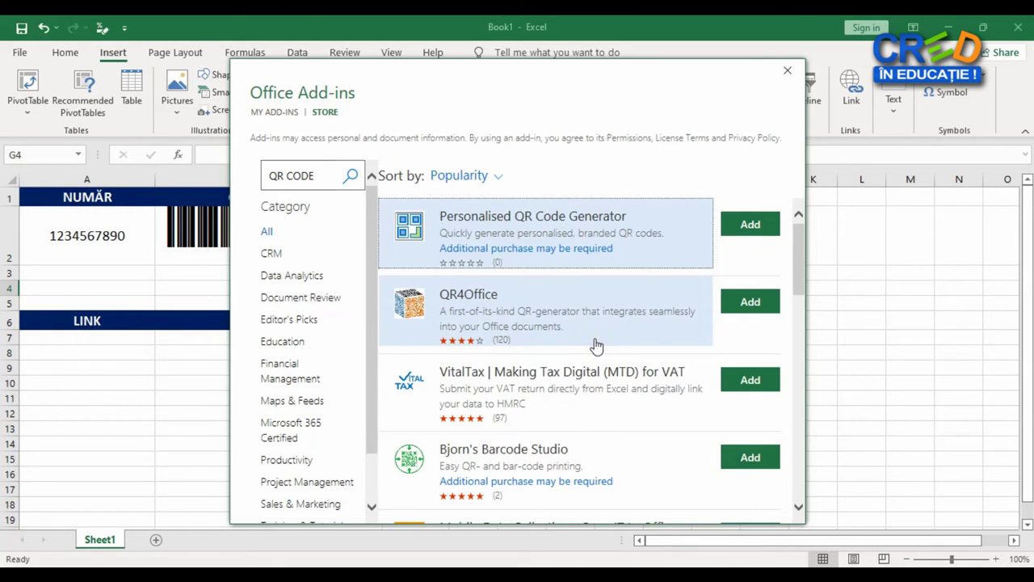
pyautogui.click(712, 319)
pyautogui.click(759, 305)
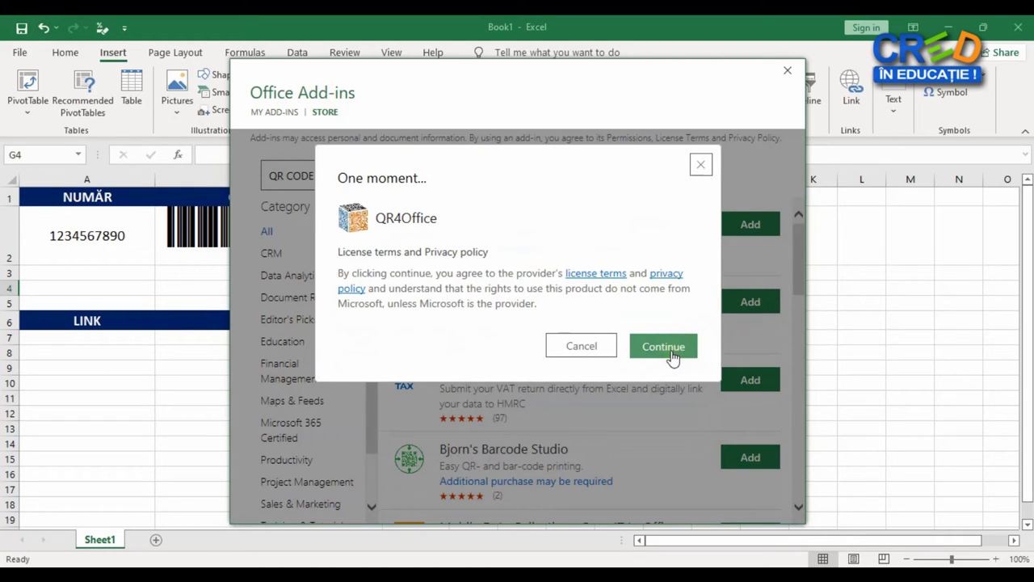
pyautogui.click(671, 355)
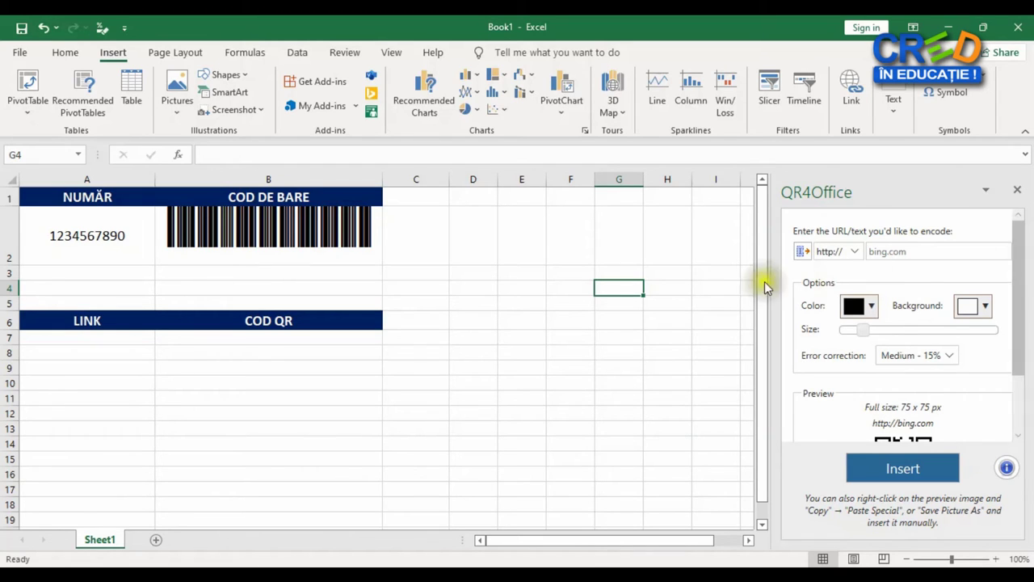
# Enter EDUCRED in A7 and copy the educred.ro address from Chrome's address bar
pyautogui.click(89, 340)
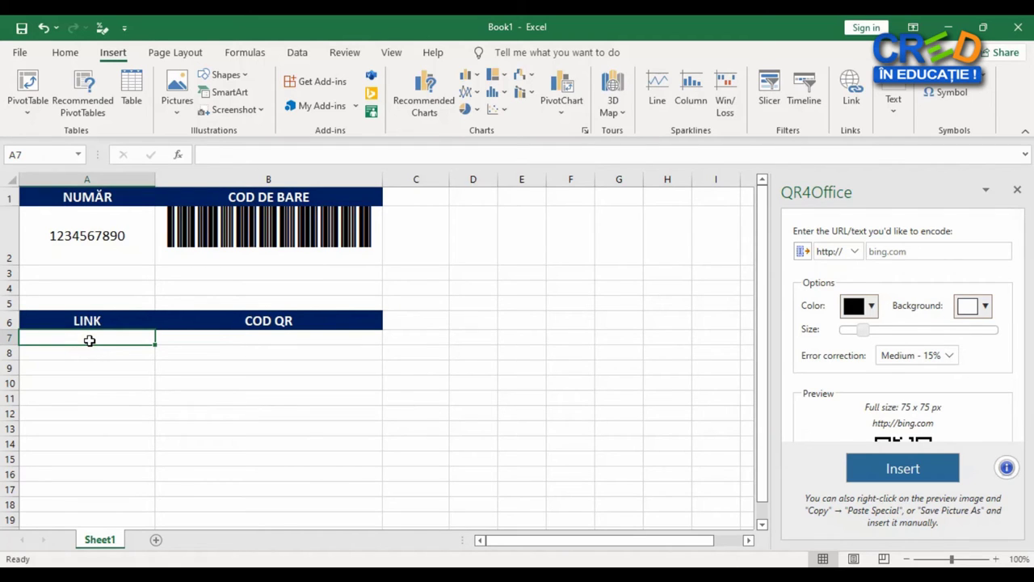
pyautogui.write('EDUCRED')
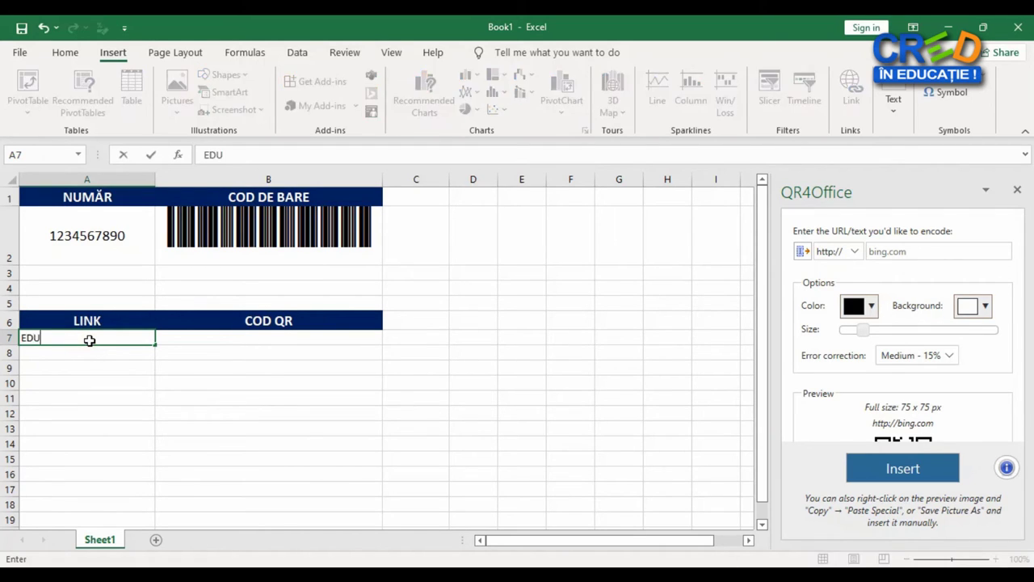
pyautogui.click(274, 339)
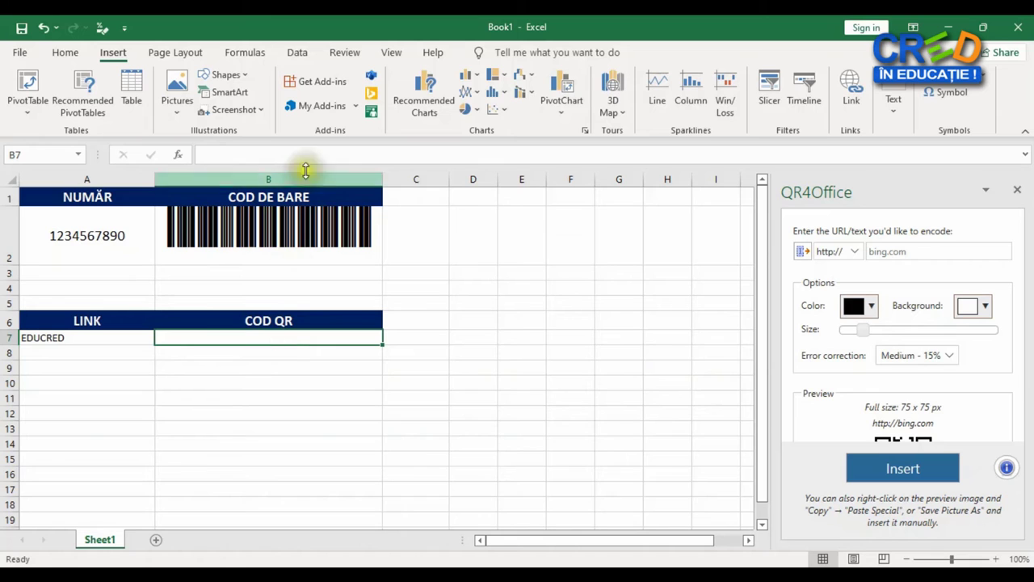
pyautogui.click(278, 339)
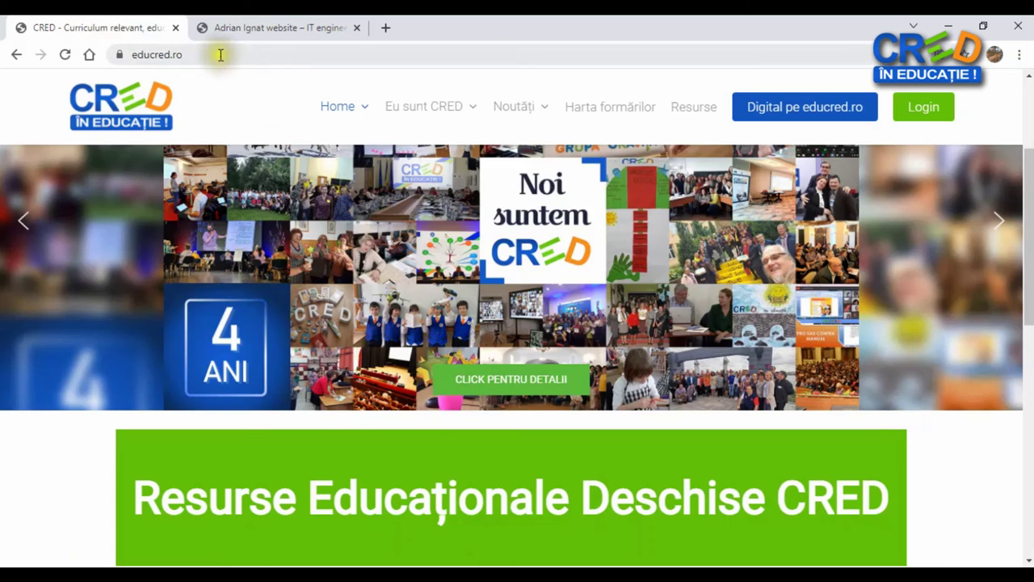
pyautogui.click(220, 55)
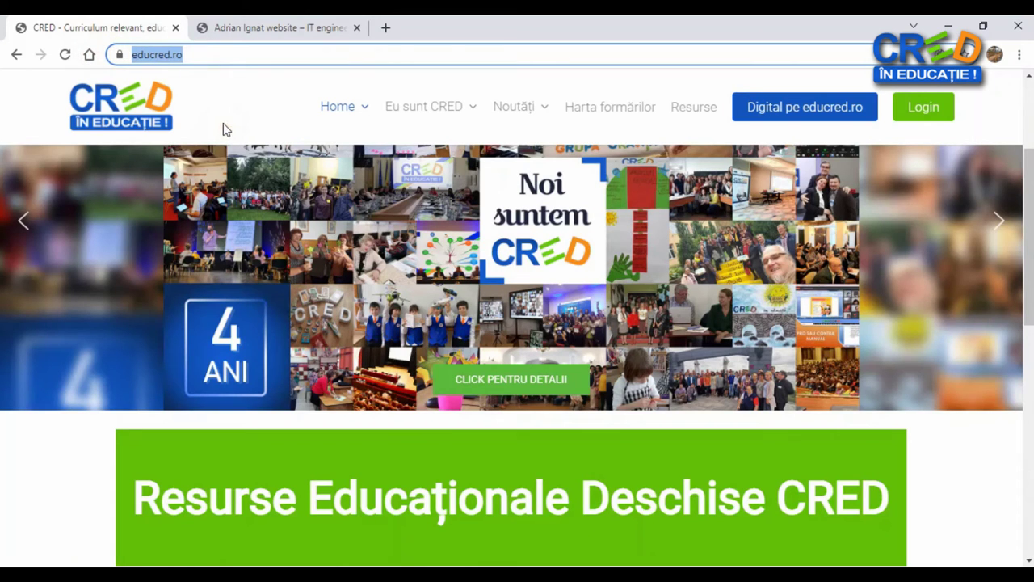
pyautogui.click(480, 547)
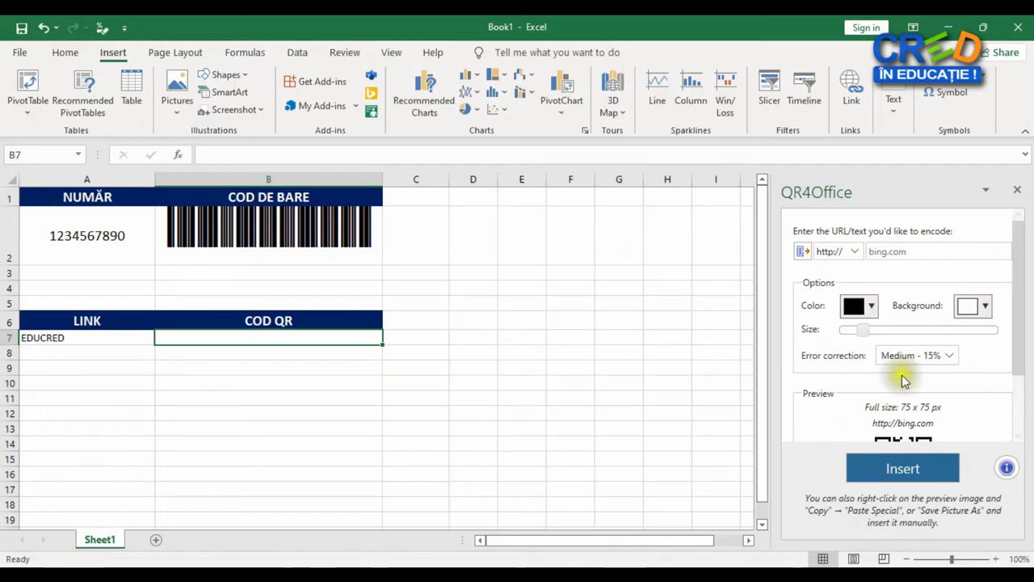
pyautogui.click(906, 254)
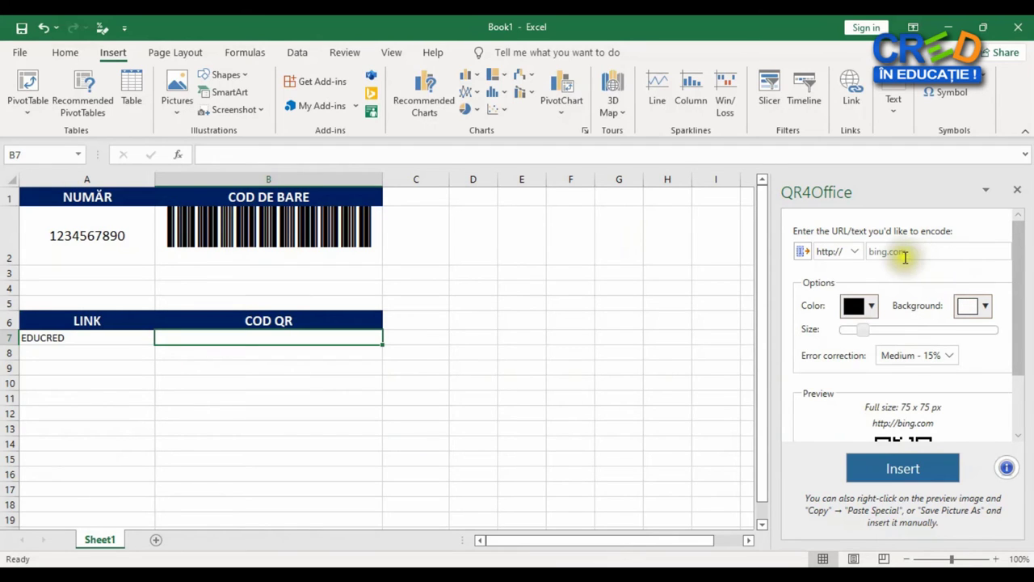
pyautogui.click(926, 252)
pyautogui.click(923, 251)
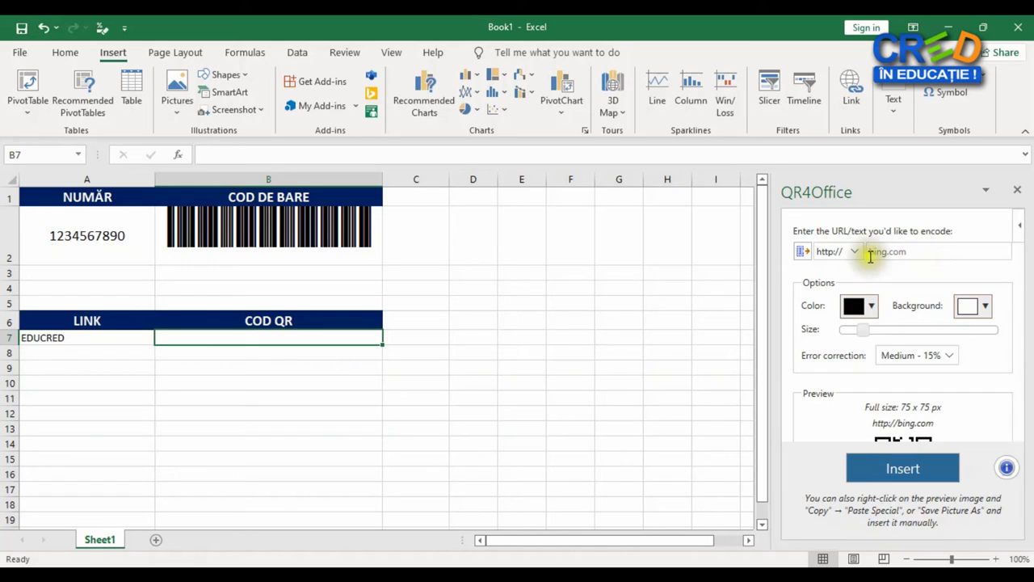
pyautogui.click(856, 253)
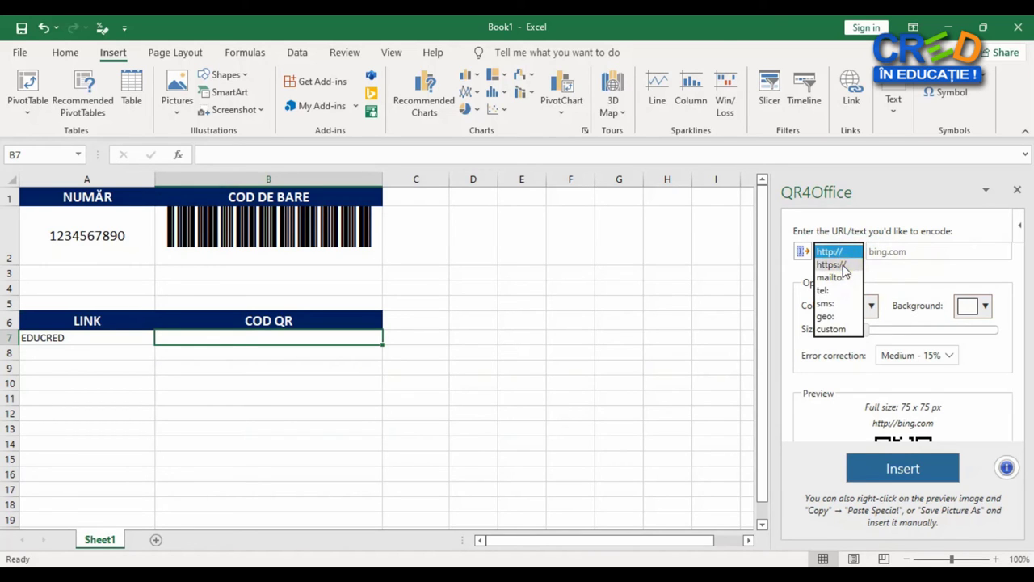
pyautogui.click(843, 266)
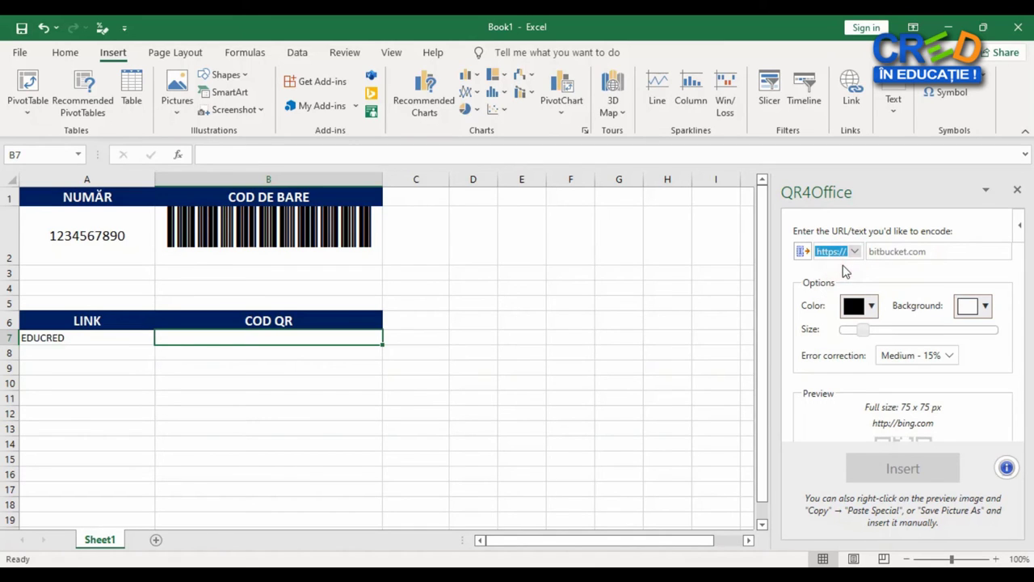
pyautogui.click(915, 252)
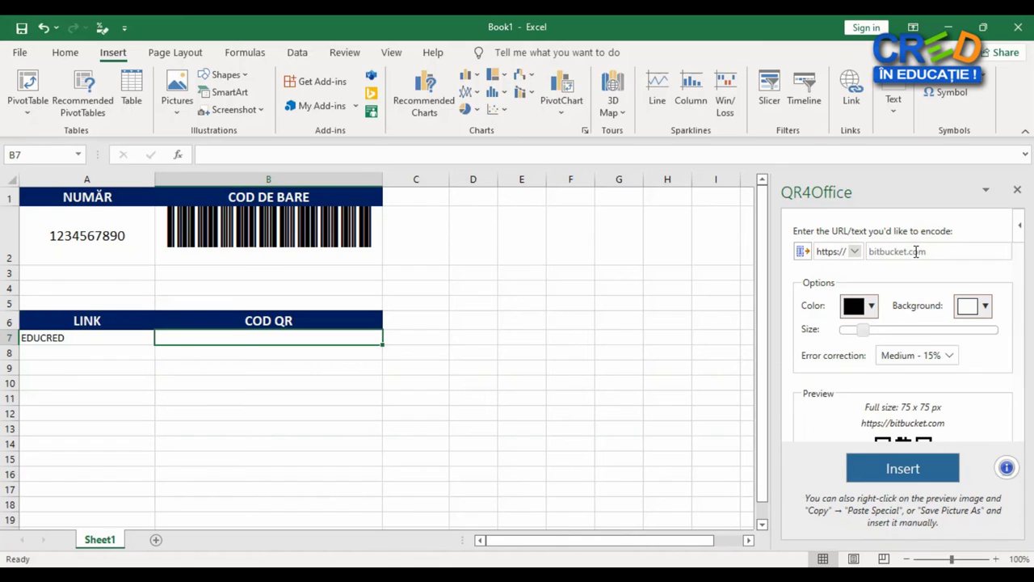
pyautogui.write('https://www.educred.ro/')
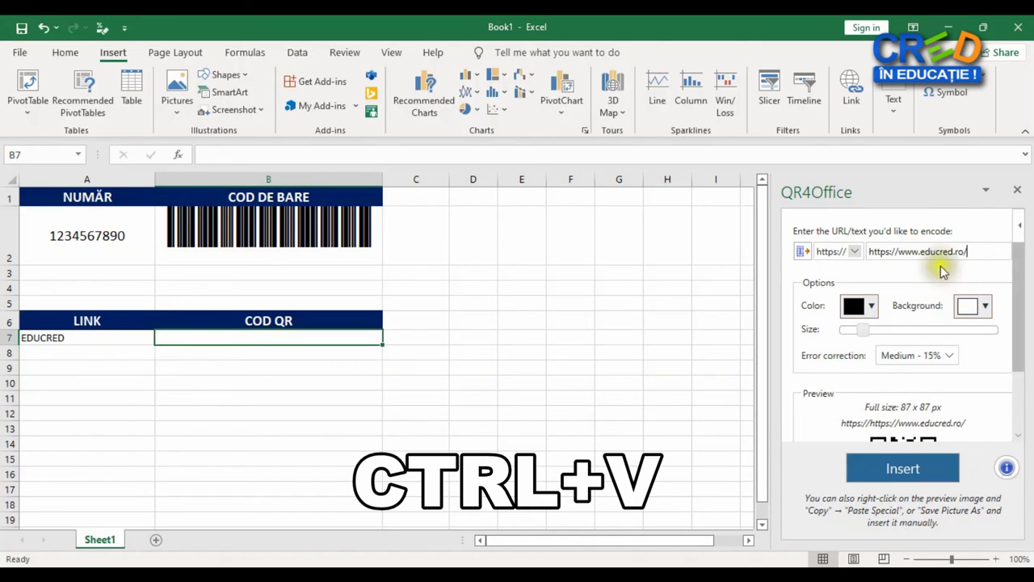
pyautogui.click(898, 252)
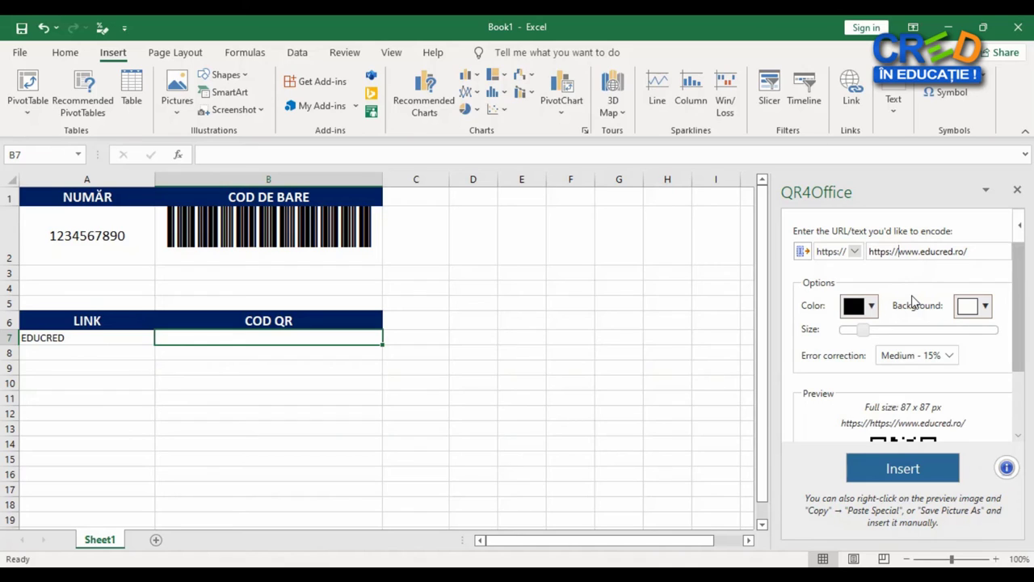
pyautogui.press('BackSpace')
pyautogui.press('BackSpace')
pyautogui.press('BackSpace')
pyautogui.press('BackSpace')
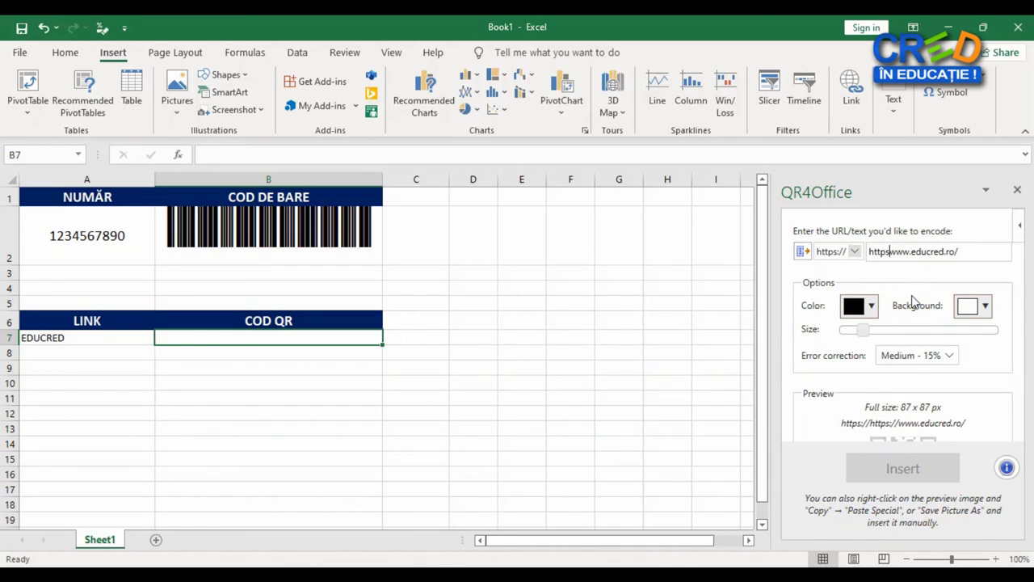
pyautogui.press('BackSpace')
pyautogui.press('BackSpace')
pyautogui.press('BackSpace')
pyautogui.press('BackSpace')
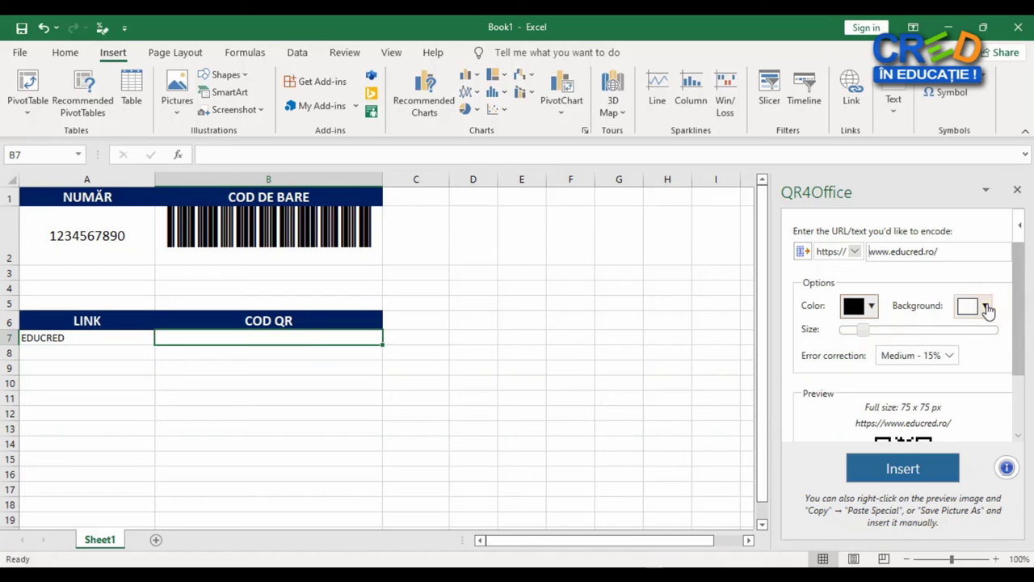
pyautogui.moveTo(1015, 346); pyautogui.dragTo(1018, 415)
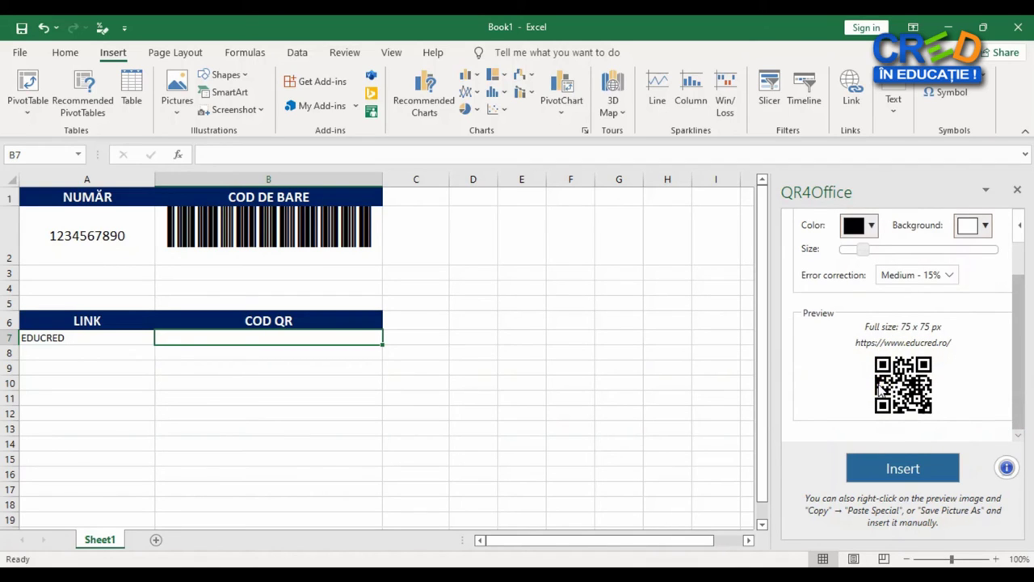
# Insert the educred.ro QR code at B7 and centre it under the COD QR heading
pyautogui.click(906, 479)
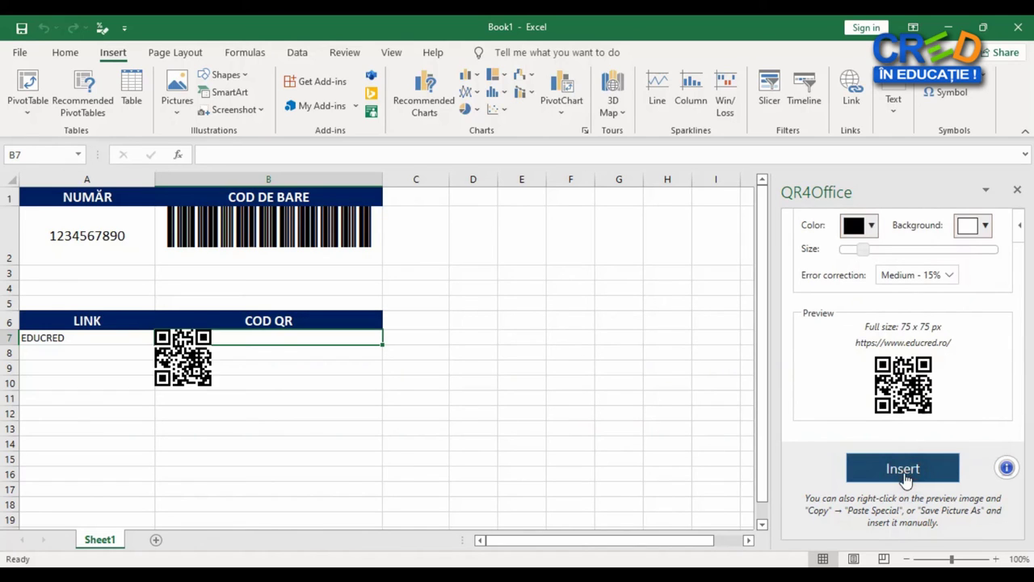
pyautogui.click(473, 503)
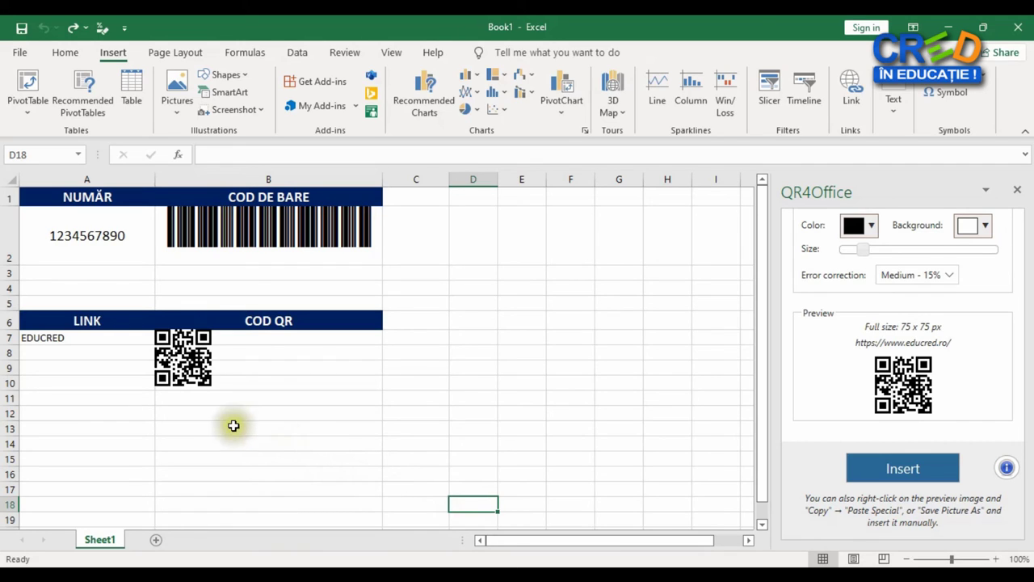
pyautogui.click(184, 360)
pyautogui.moveTo(185, 360)
pyautogui.mouseDown()
pyautogui.moveTo(263, 366)
pyautogui.moveTo(336, 423)
pyautogui.moveTo(290, 391)
pyautogui.mouseUp()
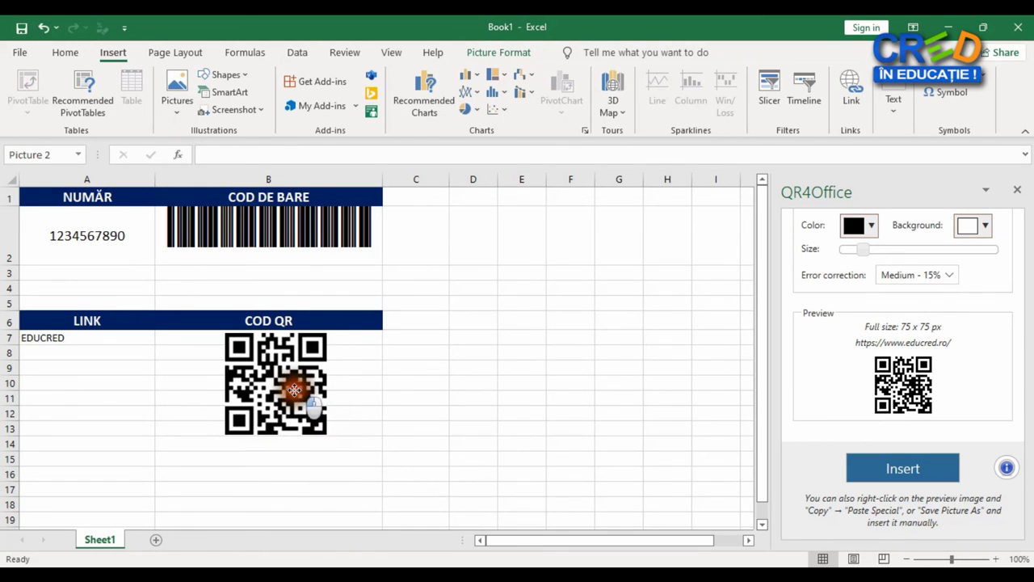